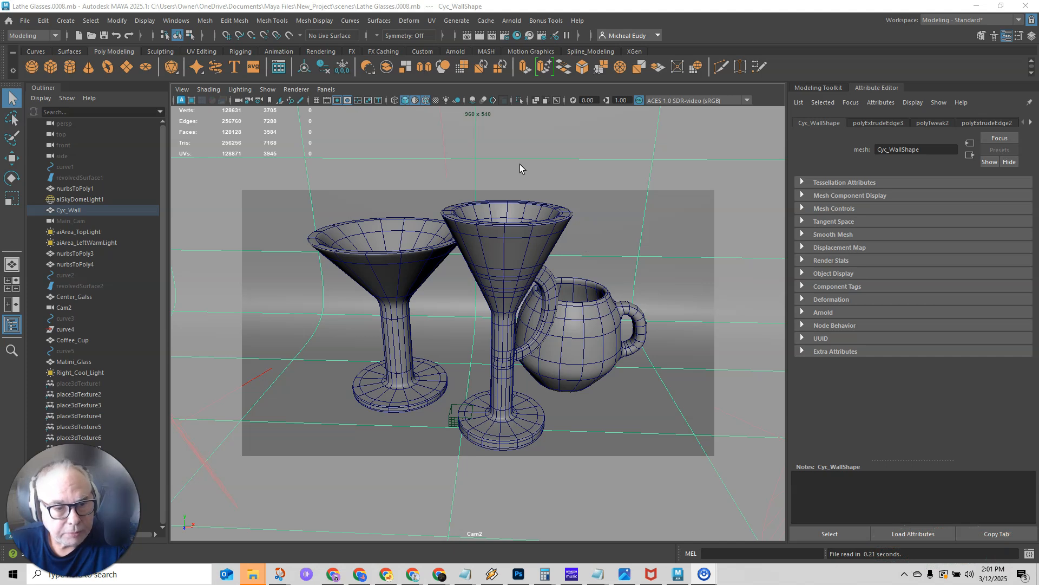
# Set the samples of the sky dome light aiSkyDomeLight1 to 4.
pyautogui.click(70, 199)
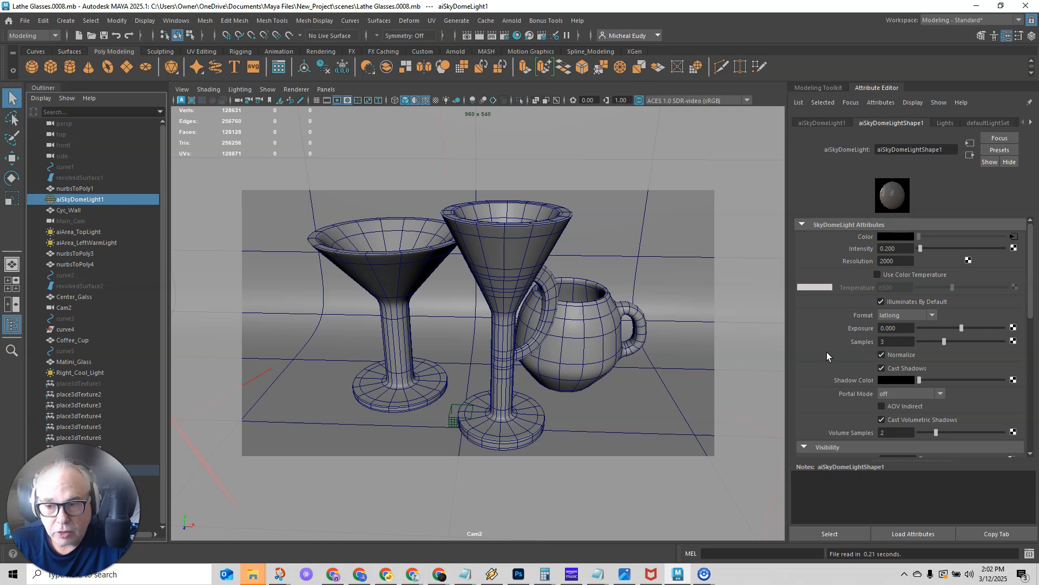
pyautogui.click(881, 341)
pyautogui.write('2')
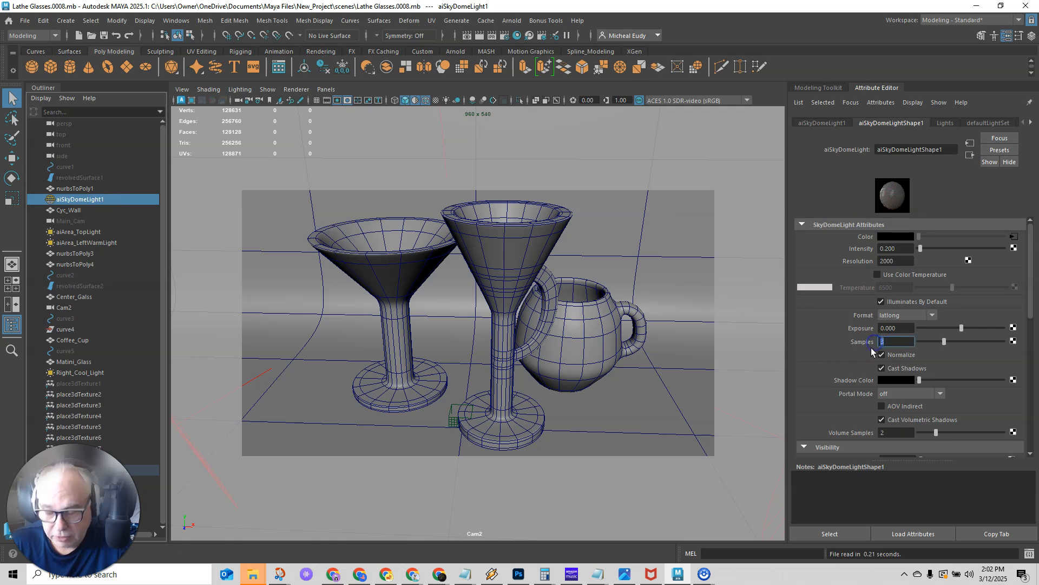
pyautogui.write('0')
pyautogui.press('BackSpace')
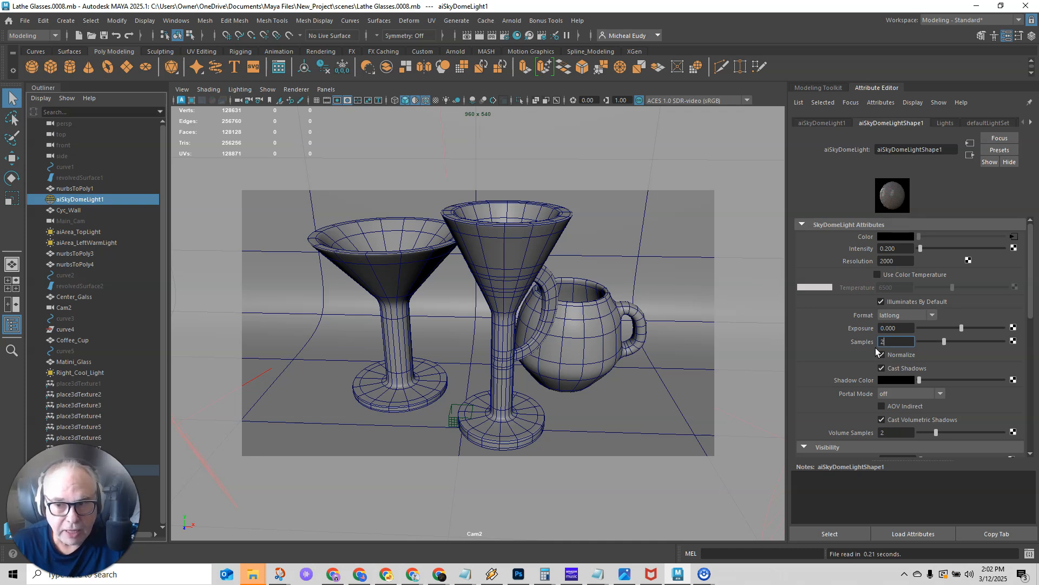
pyautogui.moveTo(886, 341); pyautogui.dragTo(860, 342)
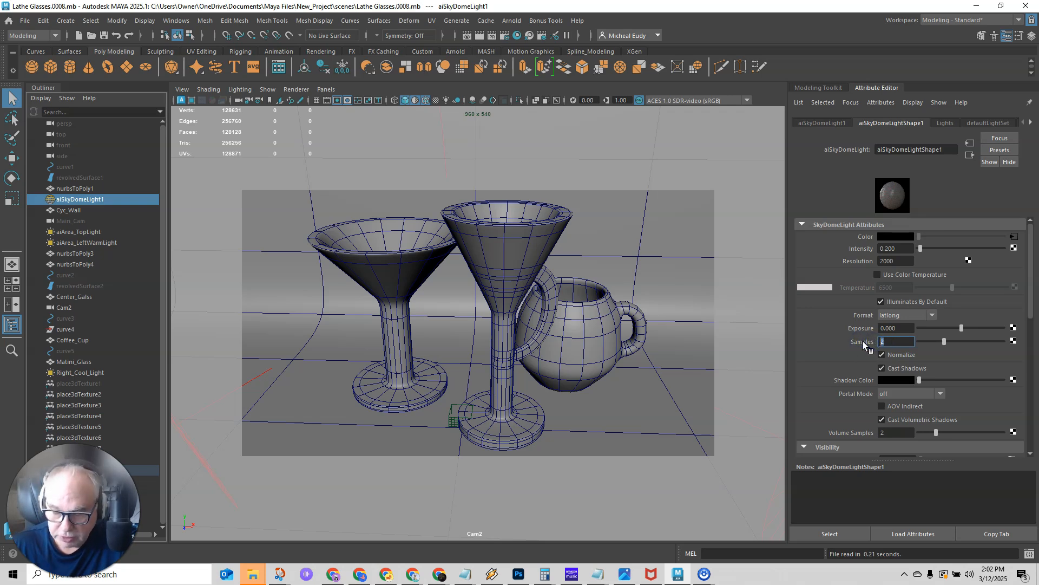
pyautogui.write('4')
pyautogui.press('Return')
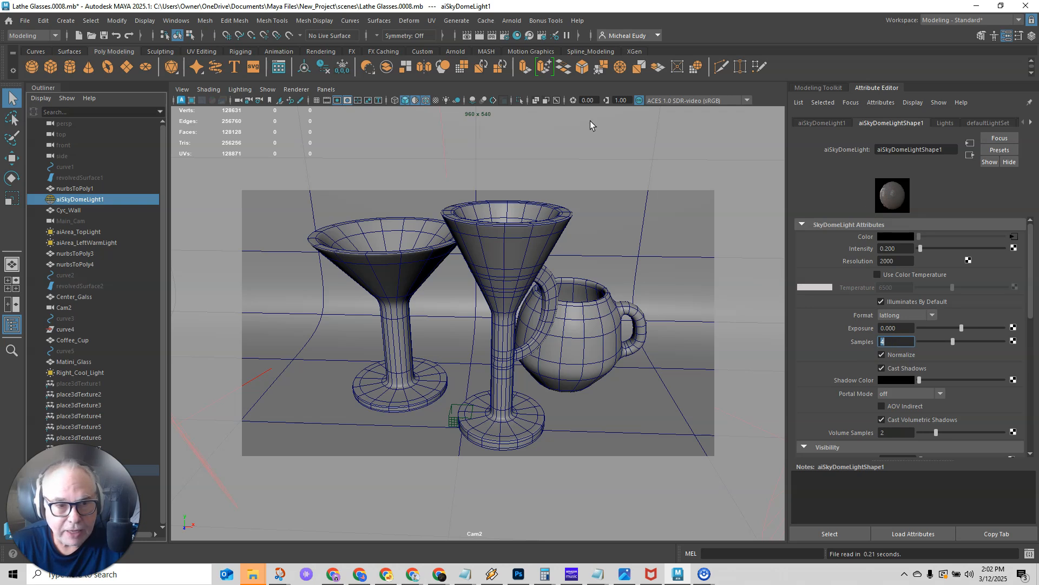
# Set the samples of the area light aiArea_TopLight to 4.
pyautogui.click(79, 233)
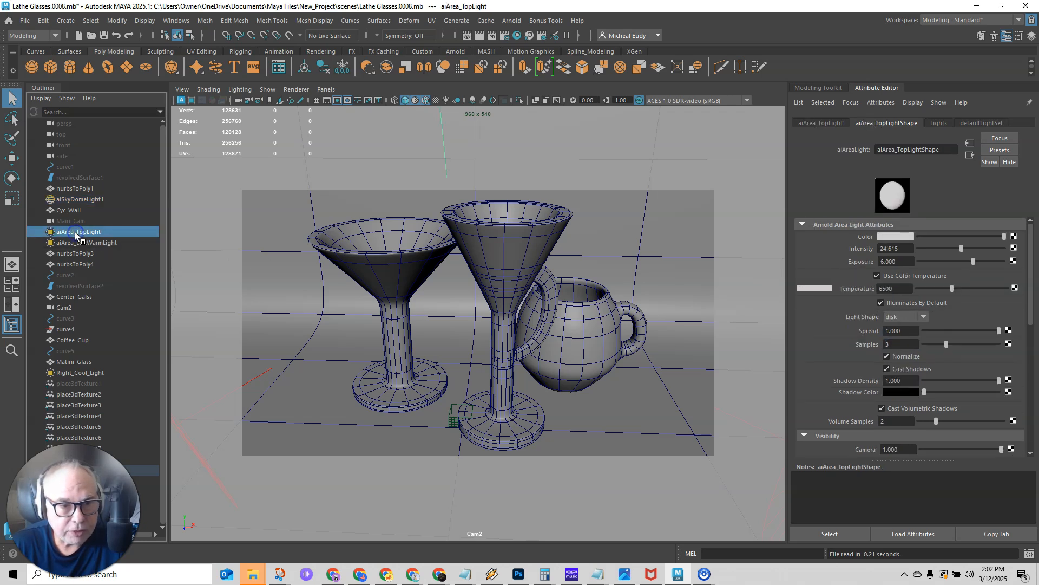
pyautogui.doubleClick(891, 345)
pyautogui.write('4')
pyautogui.press('Return')
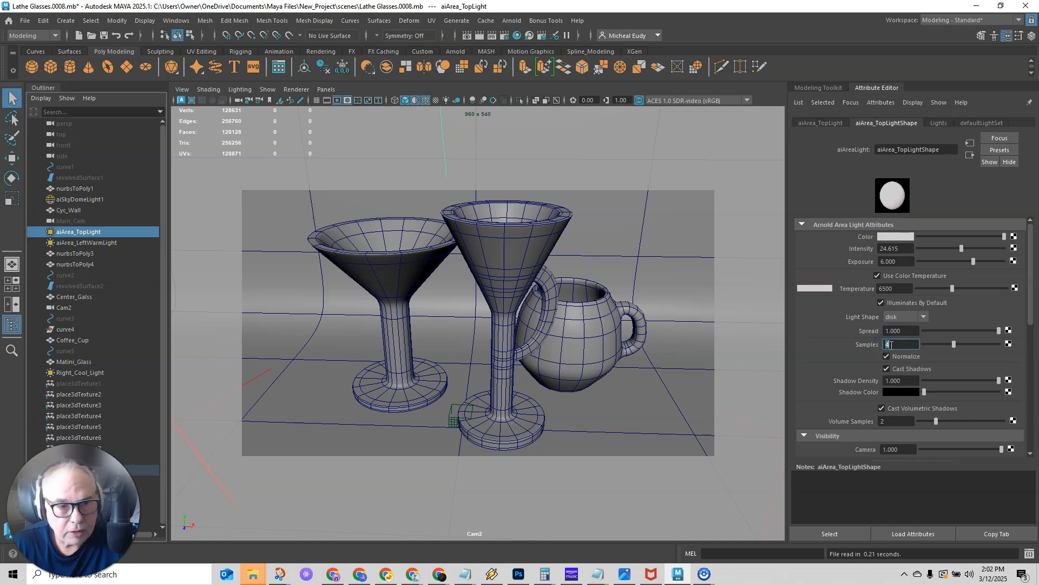
# Check the samples of the left warm, right cool, top and sky dome lights.
pyautogui.click(100, 243)
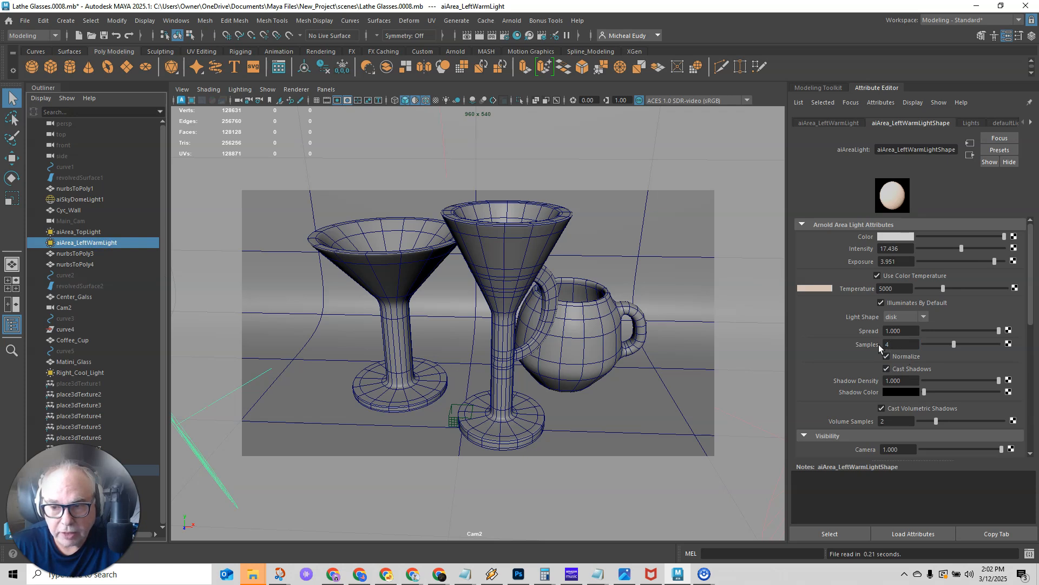
pyautogui.click(84, 372)
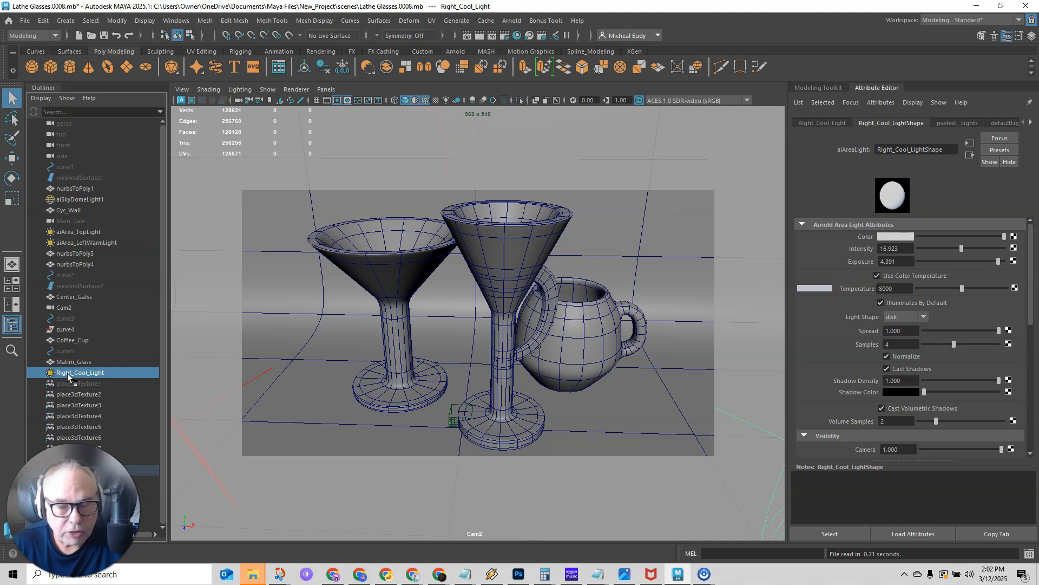
pyautogui.click(69, 243)
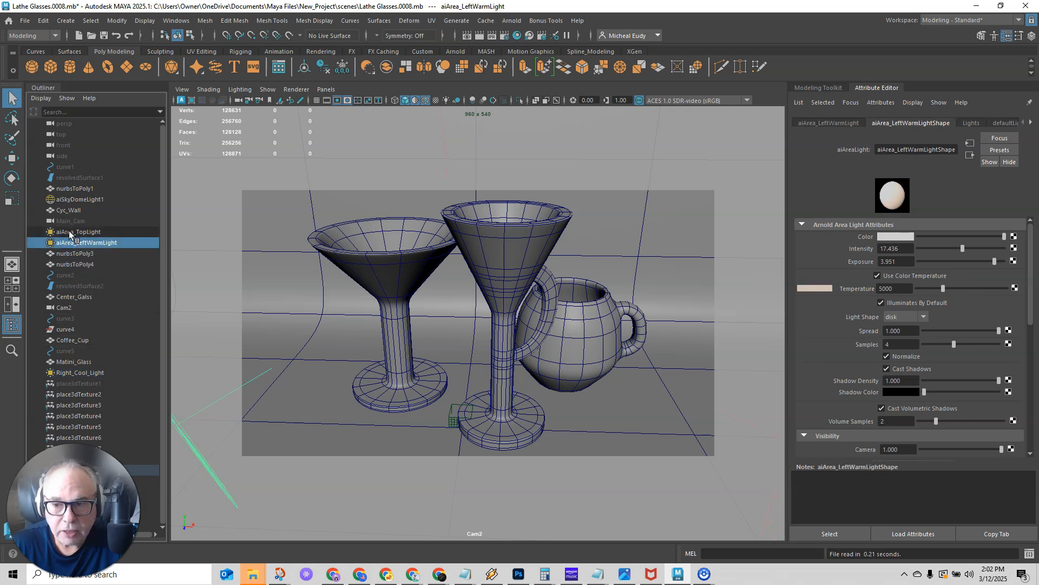
pyautogui.click(69, 233)
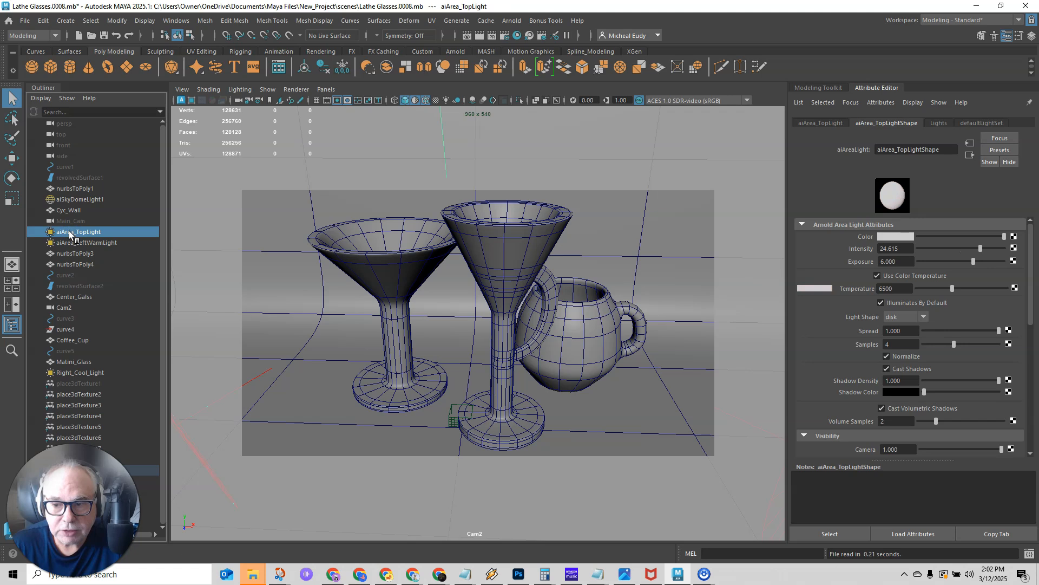
pyautogui.click(70, 199)
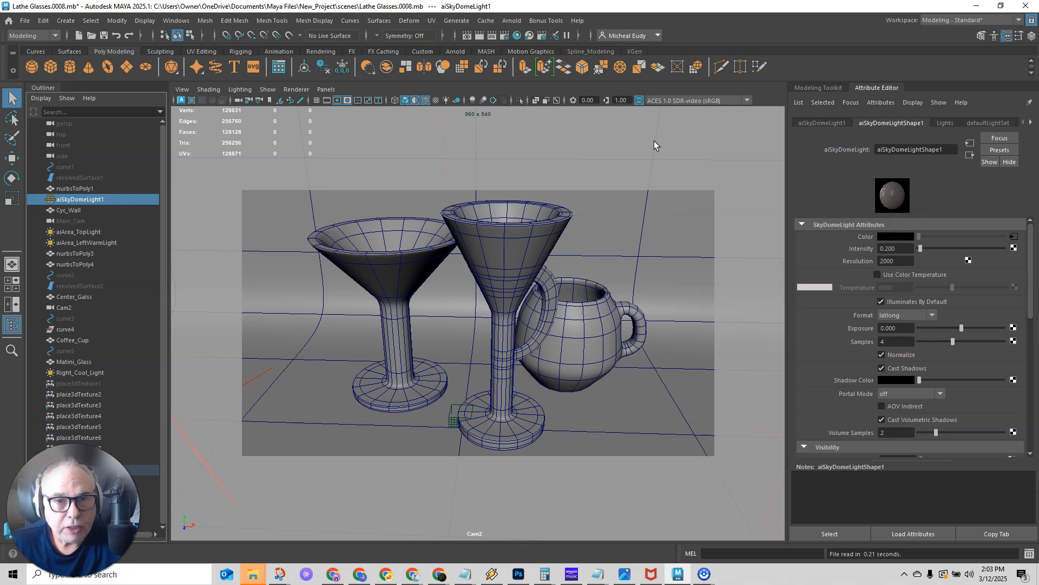
# Open the render settings at the Arnold Renderer sampling options.
pyautogui.click(504, 36)
pyautogui.moveTo(644, 79); pyautogui.dragTo(395, 94)
pyautogui.click(373, 136)
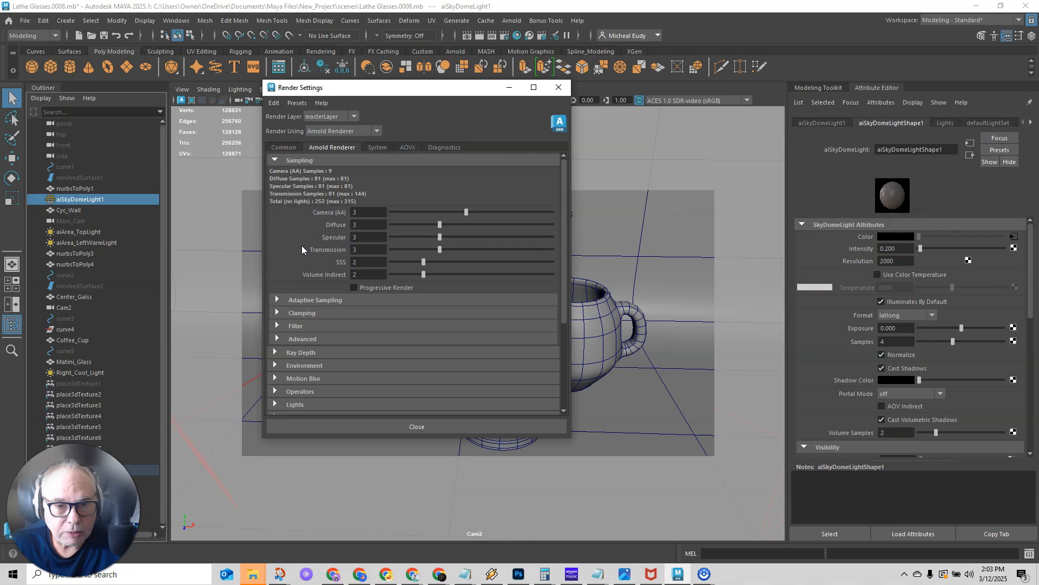
# Try 5 Camera (AA) samples in the Arnold sampling settings and restore the value to 3.
pyautogui.doubleClick(358, 212)
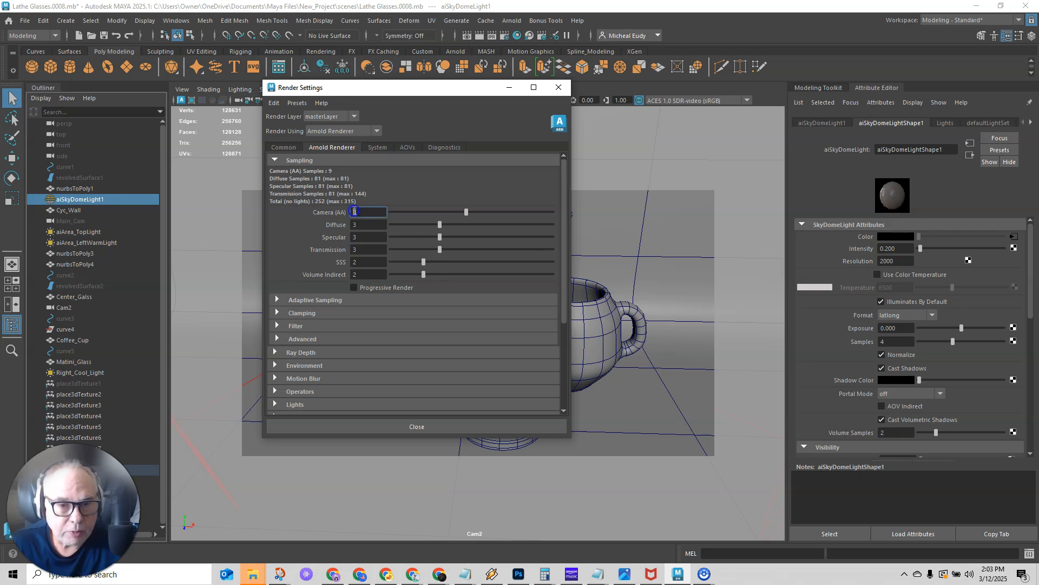
pyautogui.press('Return')
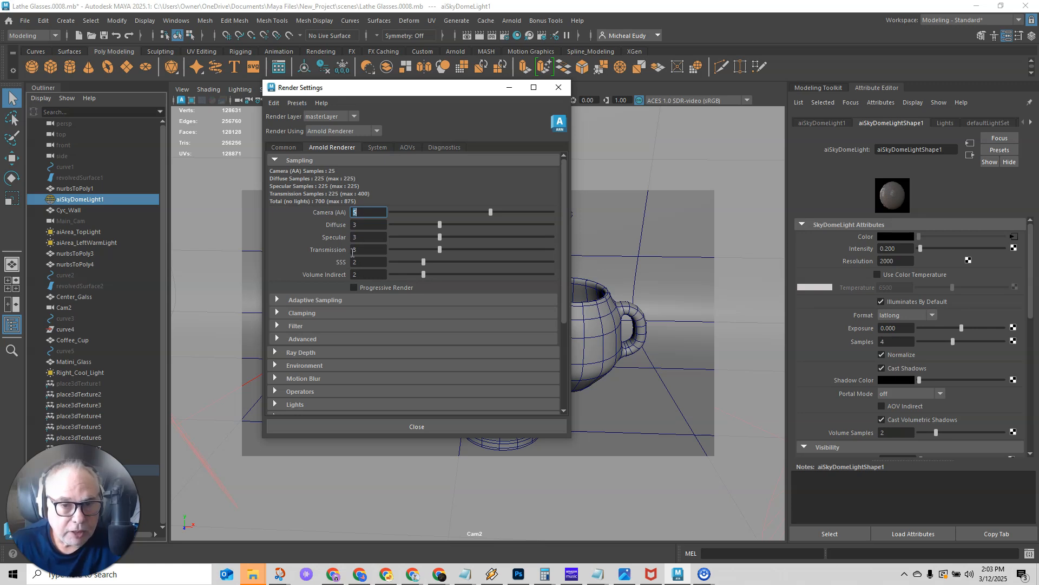
pyautogui.write('3')
pyautogui.press('Return')
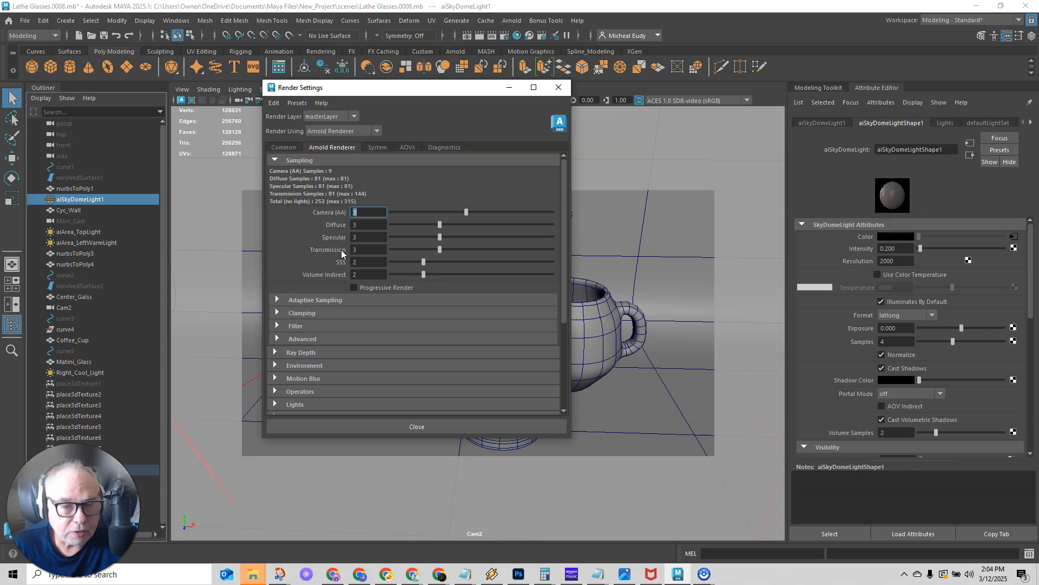
# Set the Diffuse samples in the Arnold sampling settings to 4.
pyautogui.click(351, 225)
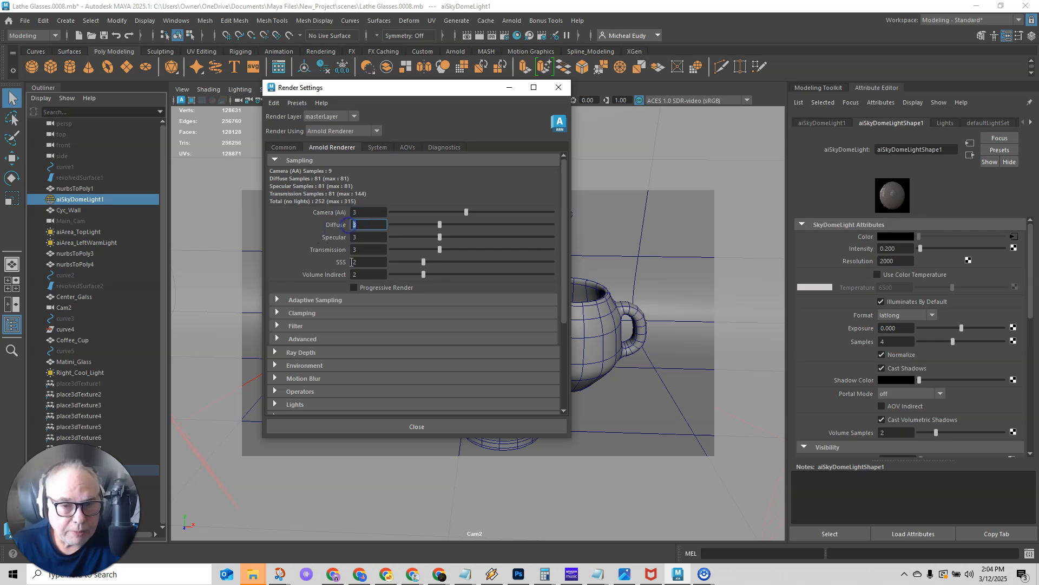
pyautogui.press('Return')
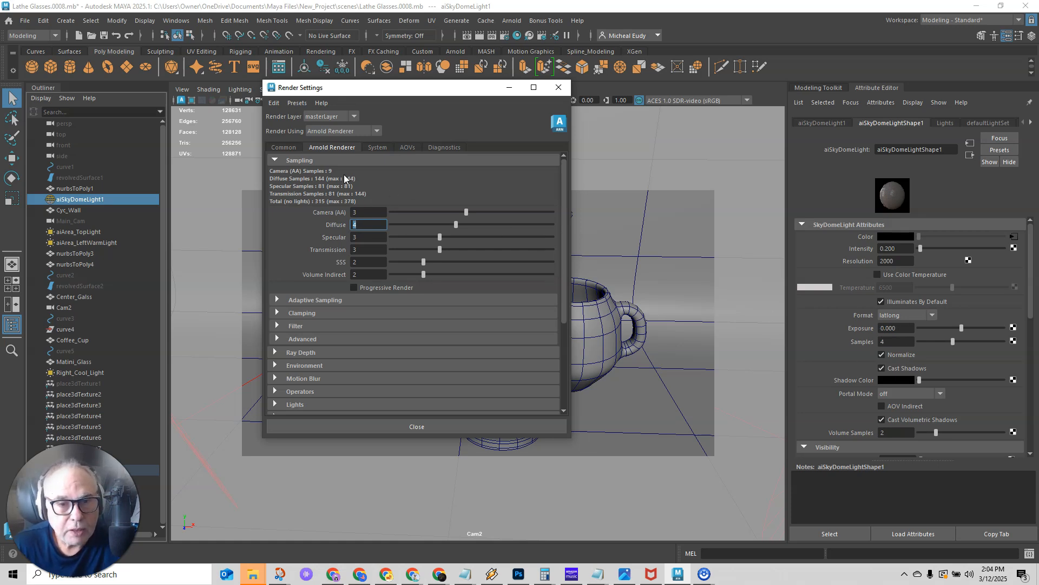
# Try png as the render's output image format and switch it back to exr.
pyautogui.click(283, 147)
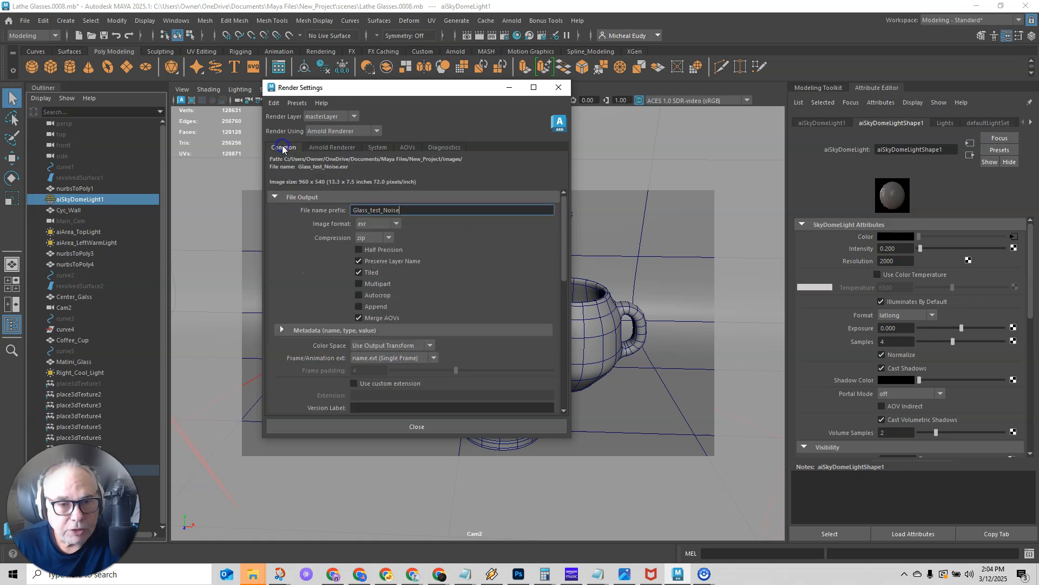
pyautogui.click(396, 224)
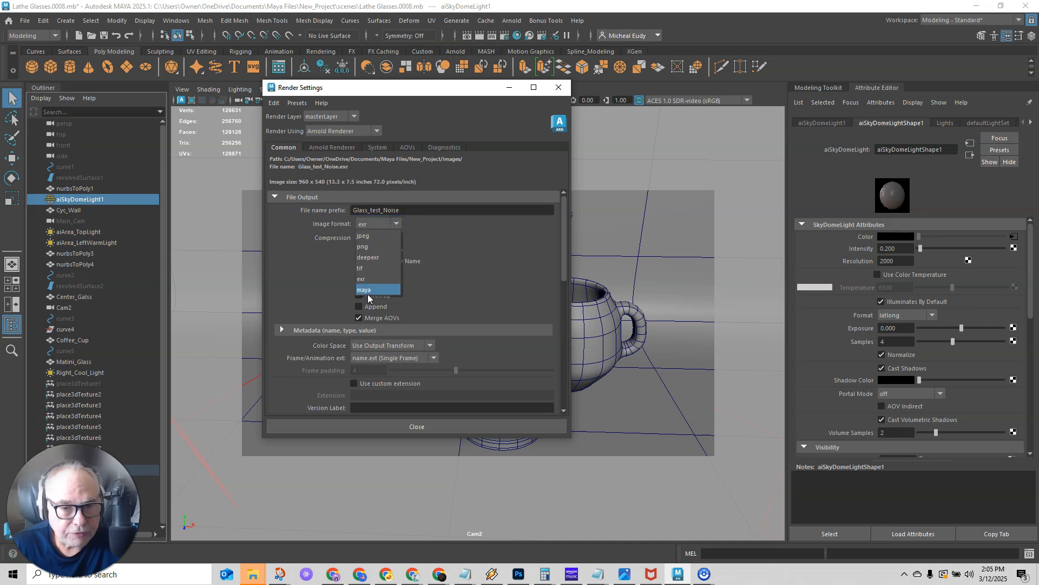
pyautogui.click(366, 246)
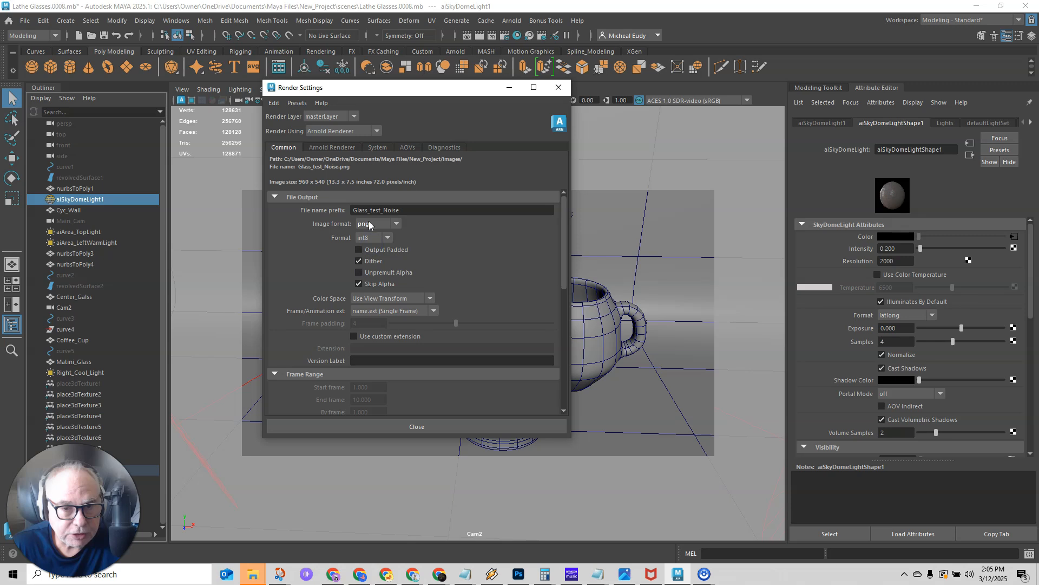
pyautogui.click(390, 226)
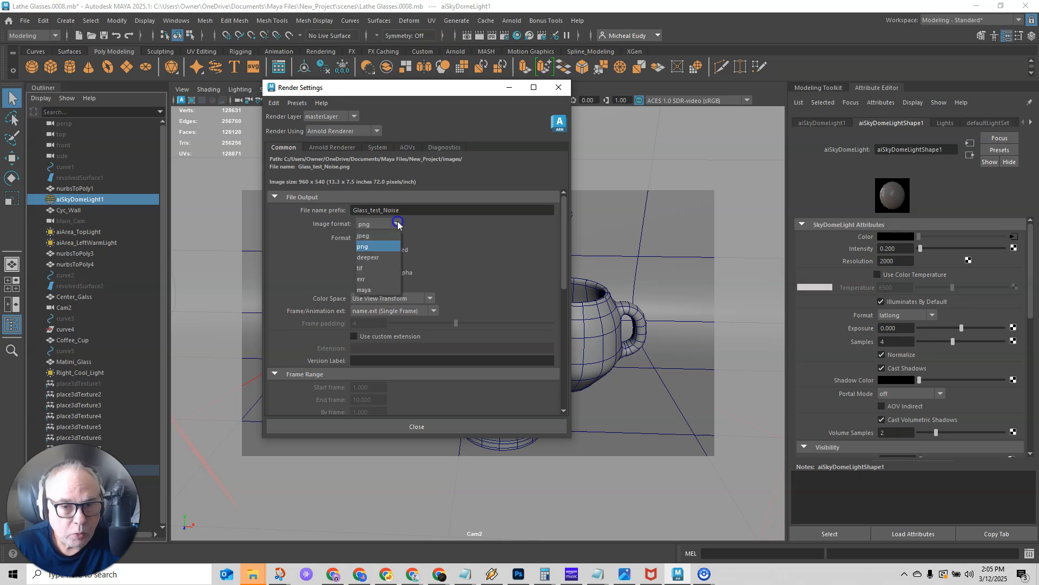
pyautogui.click(374, 278)
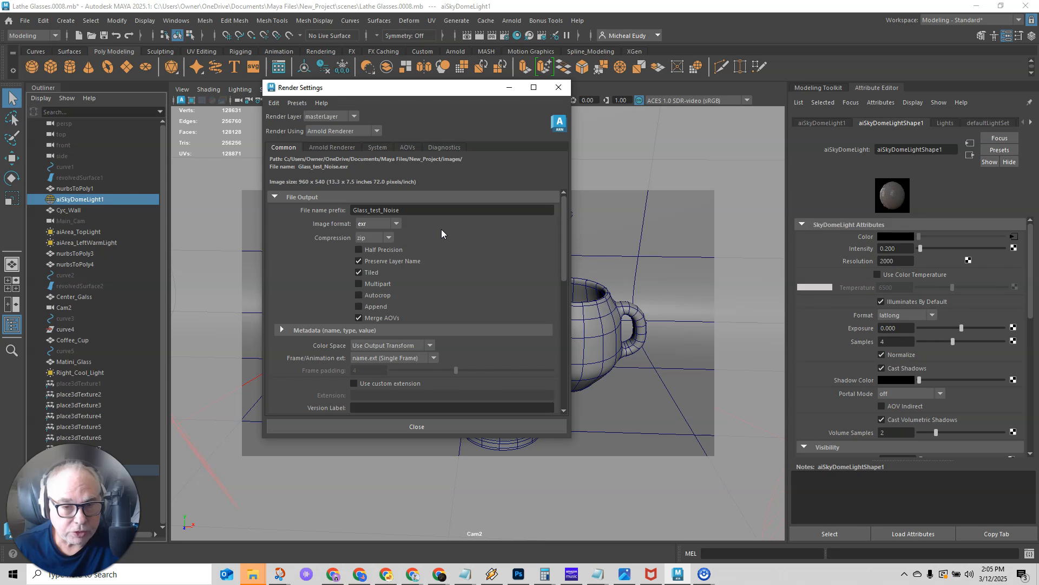
# Disable Merge AOVs for the exr output and enable it again.
pyautogui.click(358, 261)
pyautogui.click(358, 318)
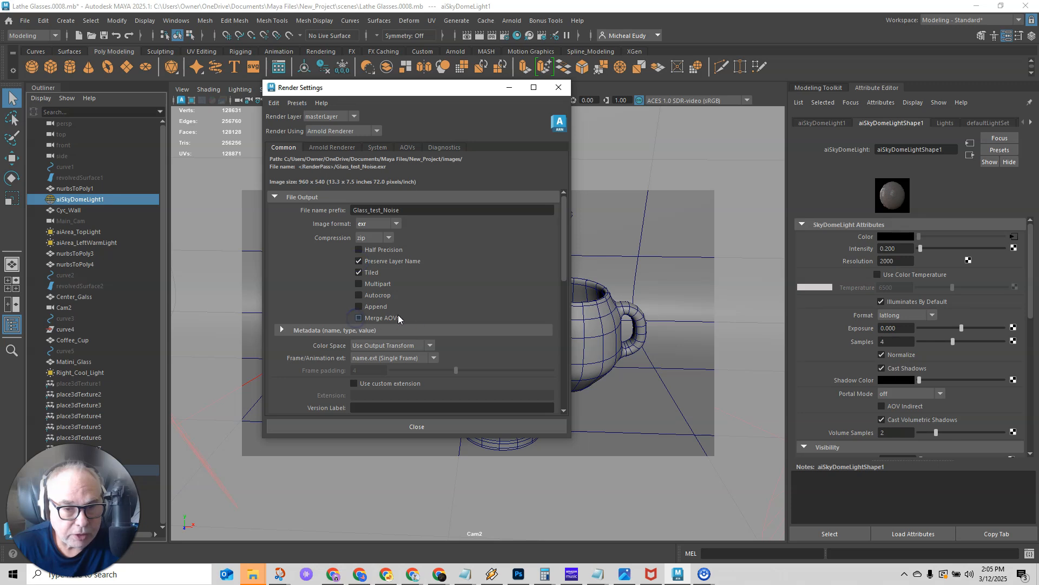
pyautogui.click(359, 317)
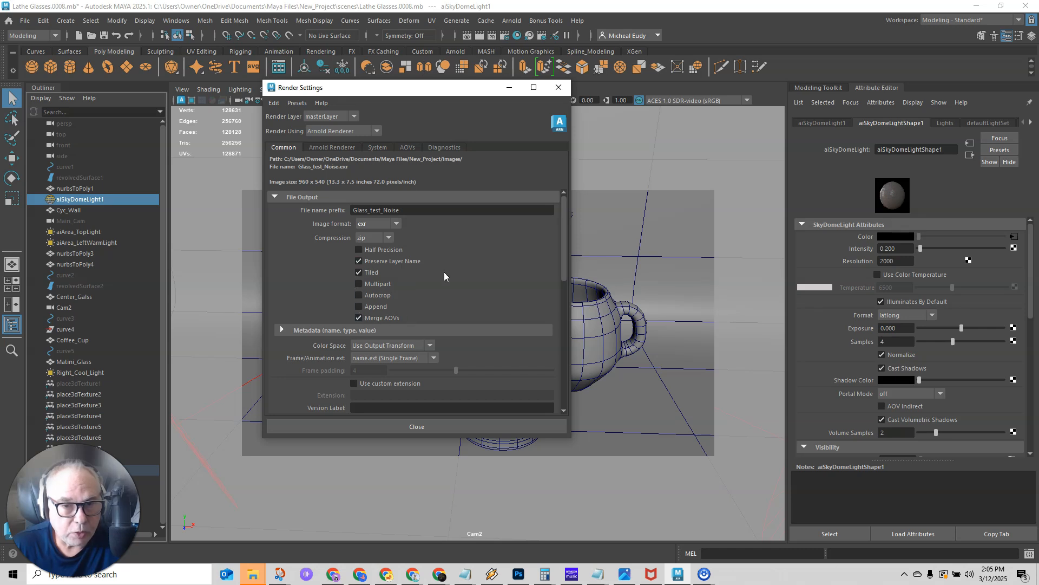
# Enable Output Denoising AOVs for the Arnold Denoiser and check the common file output settings.
pyautogui.click(408, 148)
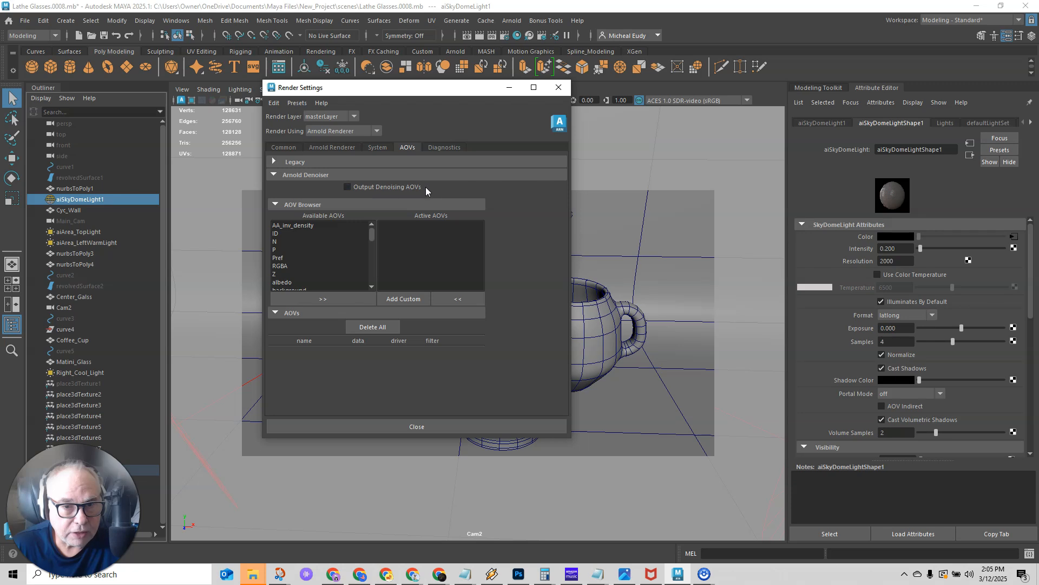
pyautogui.click(346, 188)
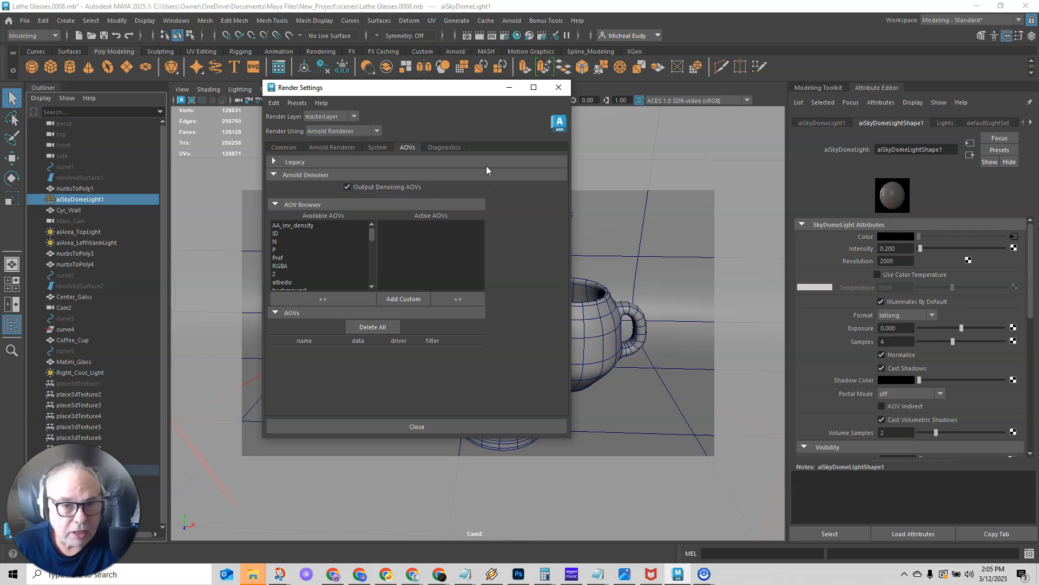
pyautogui.click(285, 147)
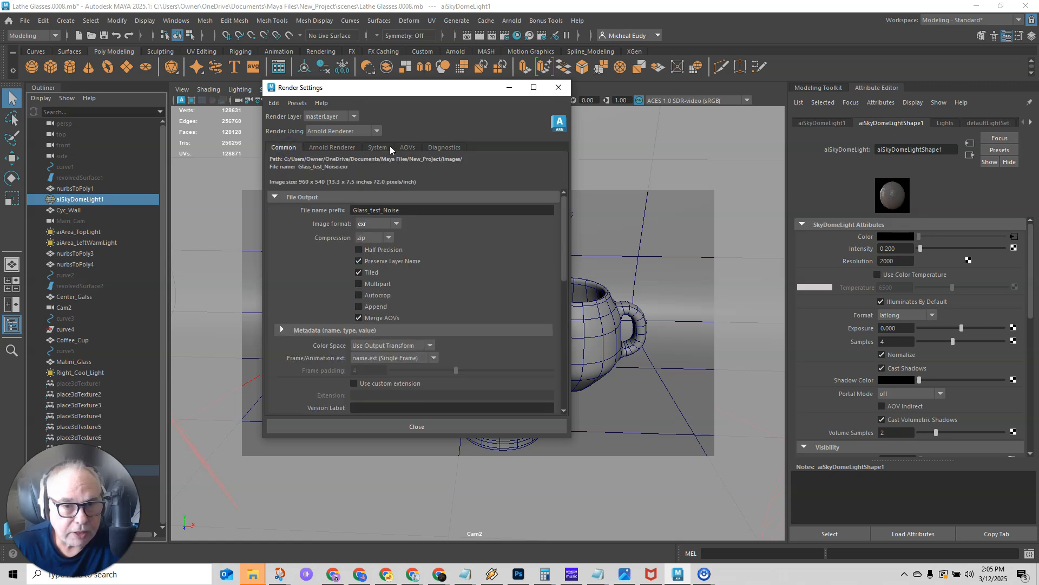
# Add the N, P and albedo AOVs to the active AOVs of the render.
pyautogui.click(408, 148)
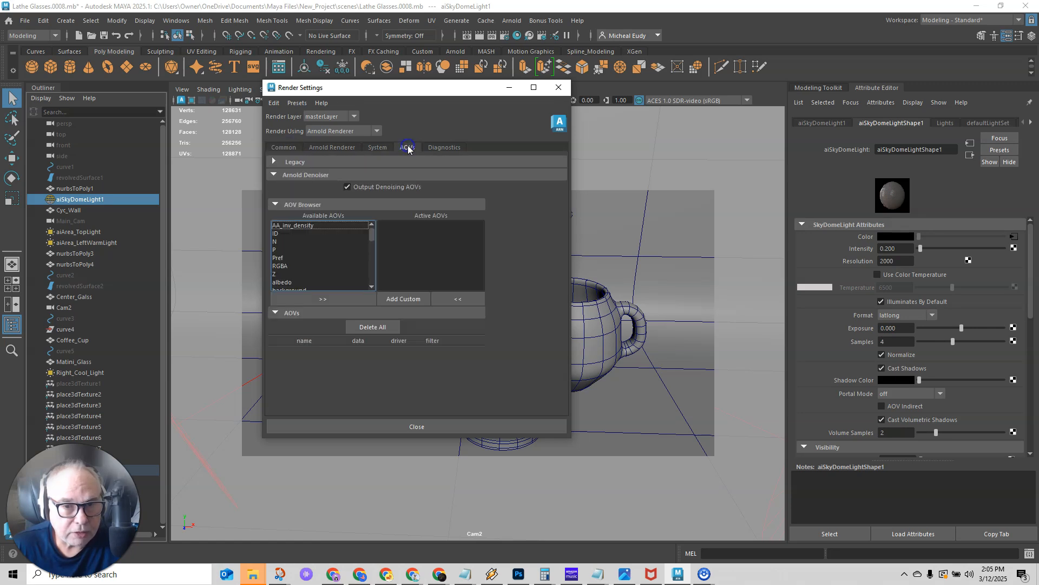
pyautogui.click(275, 242)
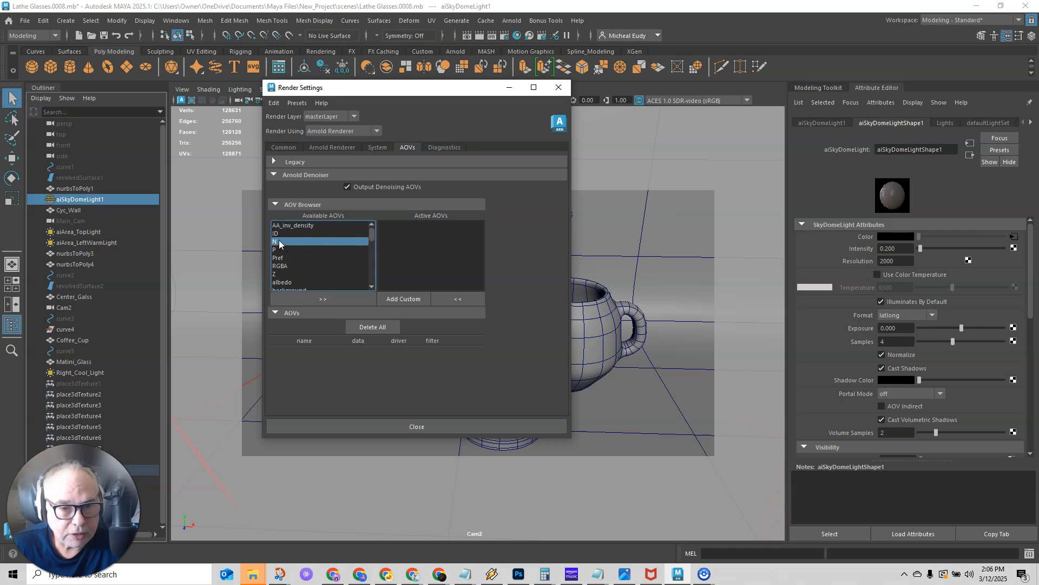
pyautogui.click(325, 299)
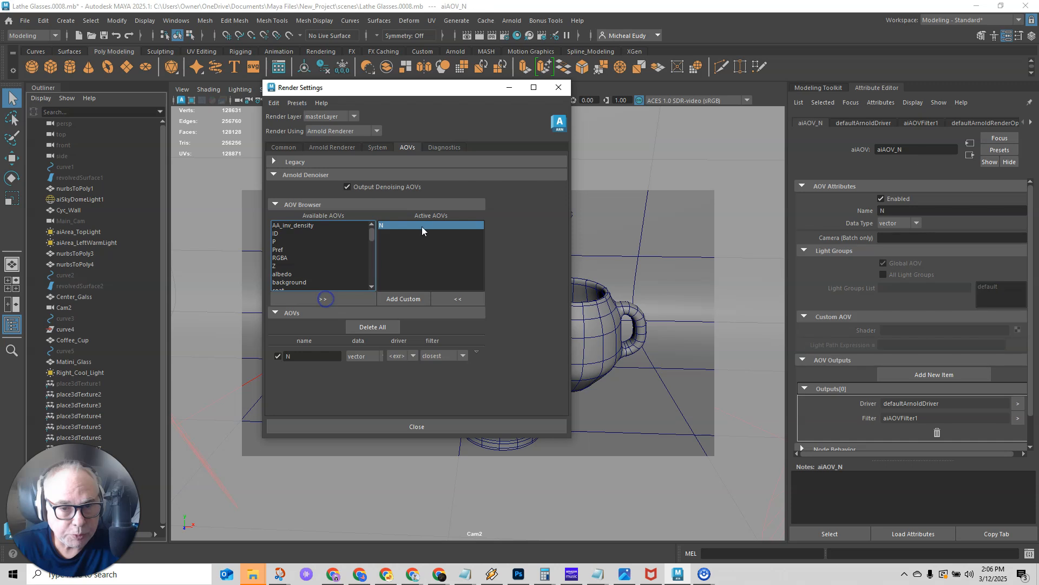
pyautogui.click(276, 243)
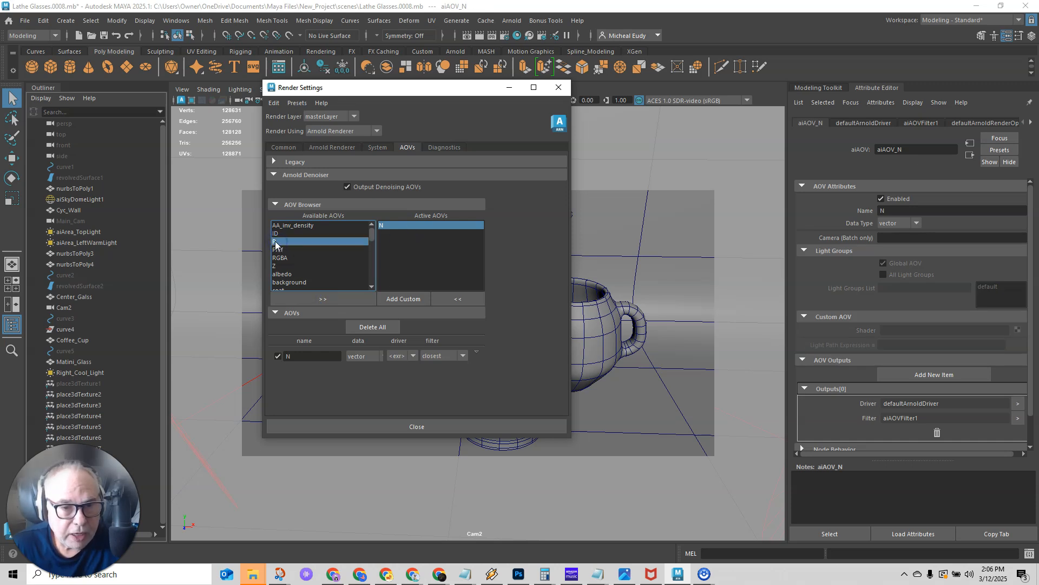
pyautogui.doubleClick(284, 242)
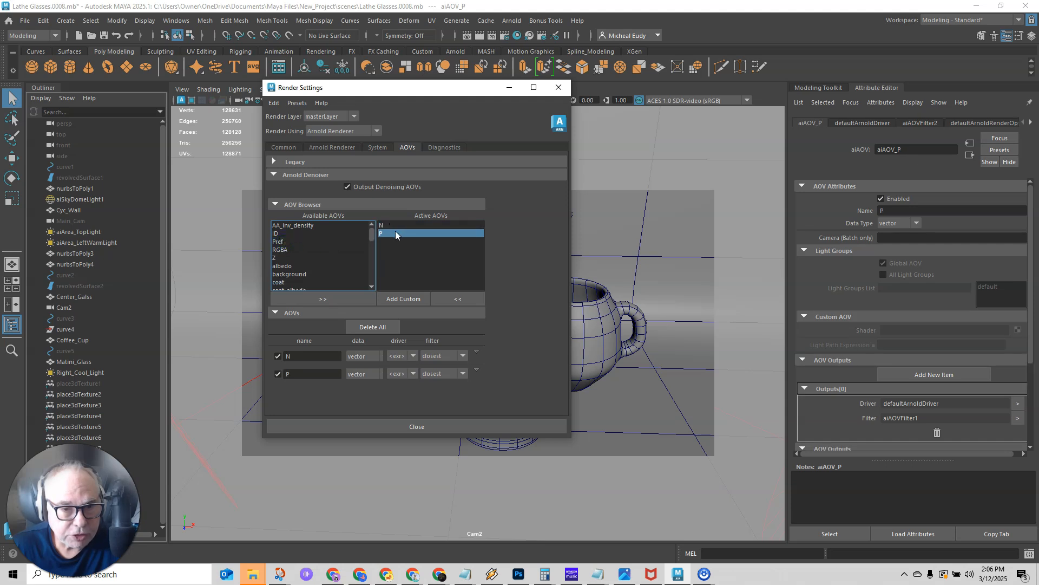
pyautogui.click(283, 266)
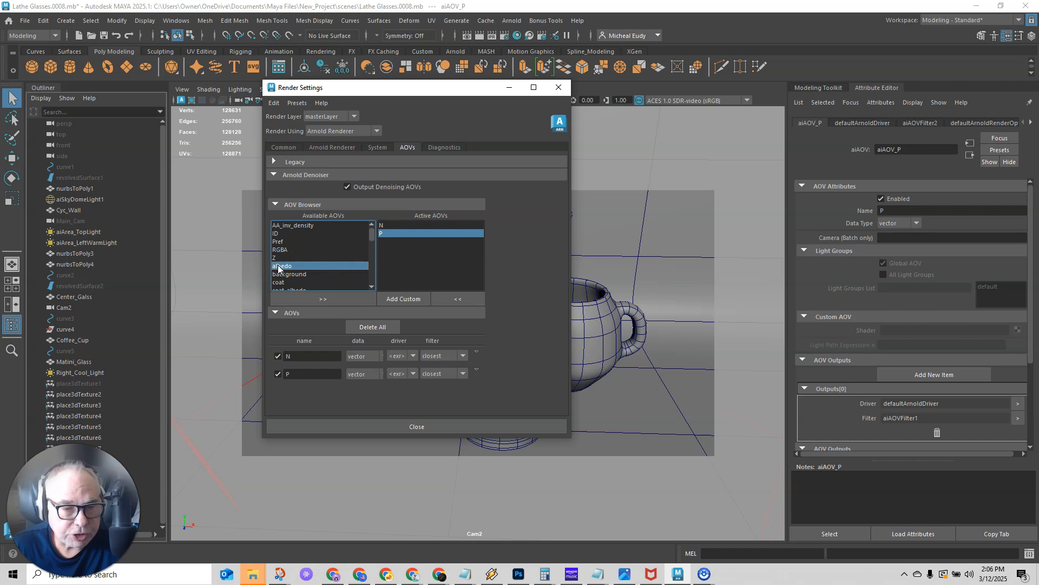
pyautogui.doubleClick(278, 266)
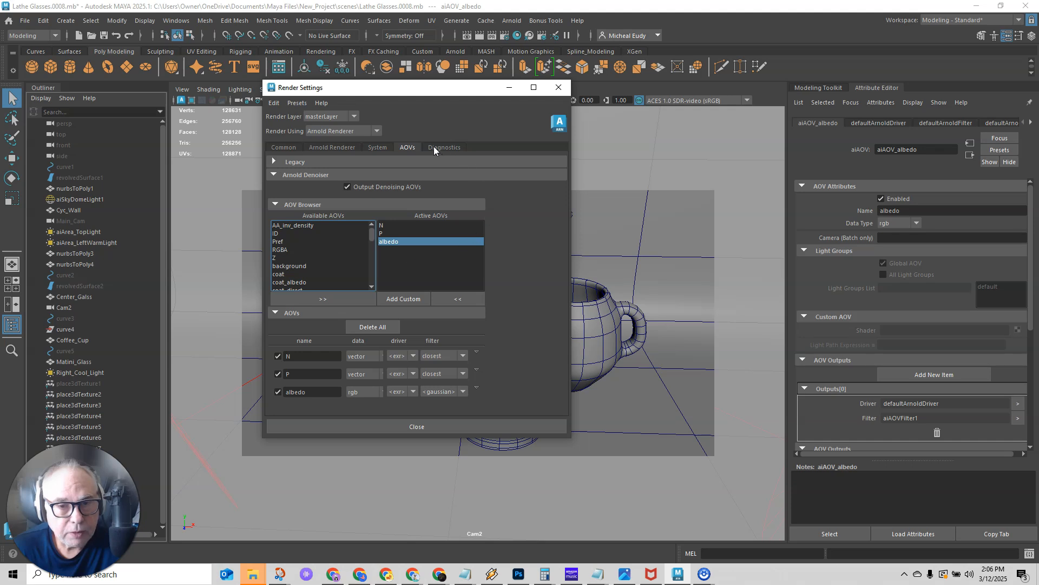
# Check the common file output settings for the render and close the render settings.
pyautogui.click(287, 151)
pyautogui.moveTo(373, 89); pyautogui.dragTo(331, 88)
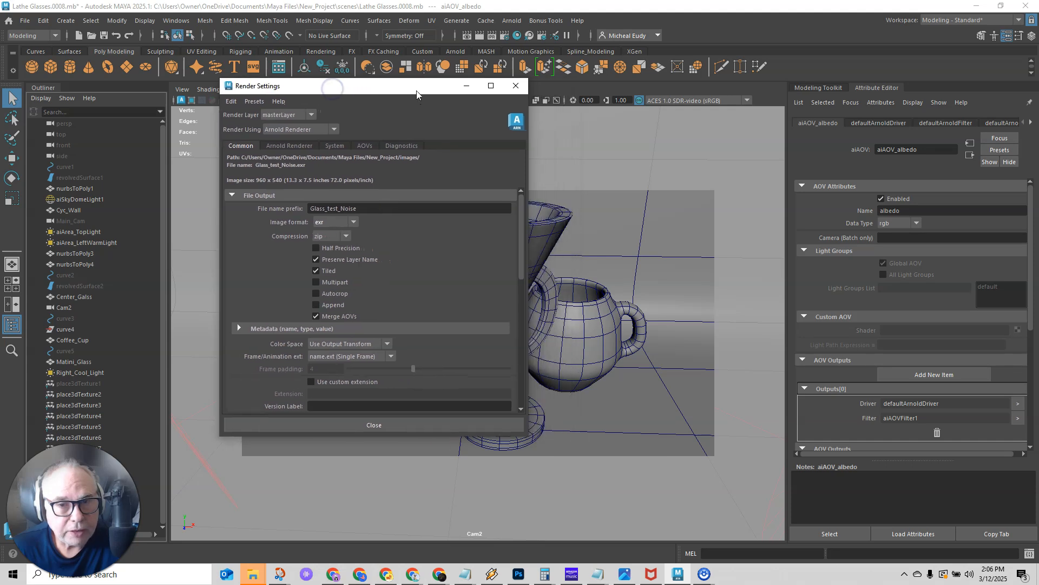
pyautogui.moveTo(418, 92); pyautogui.dragTo(380, 107)
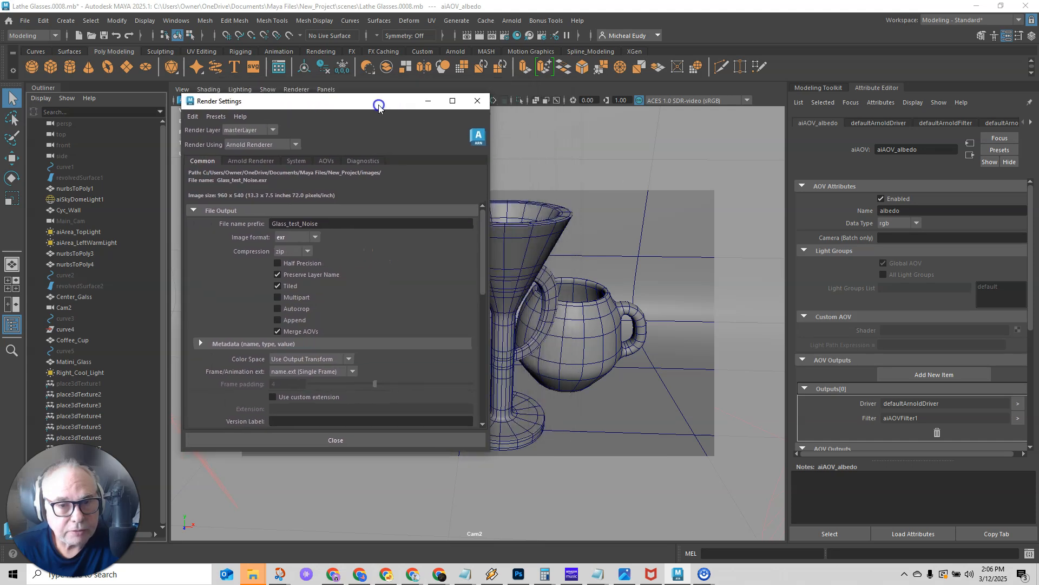
pyautogui.click(476, 102)
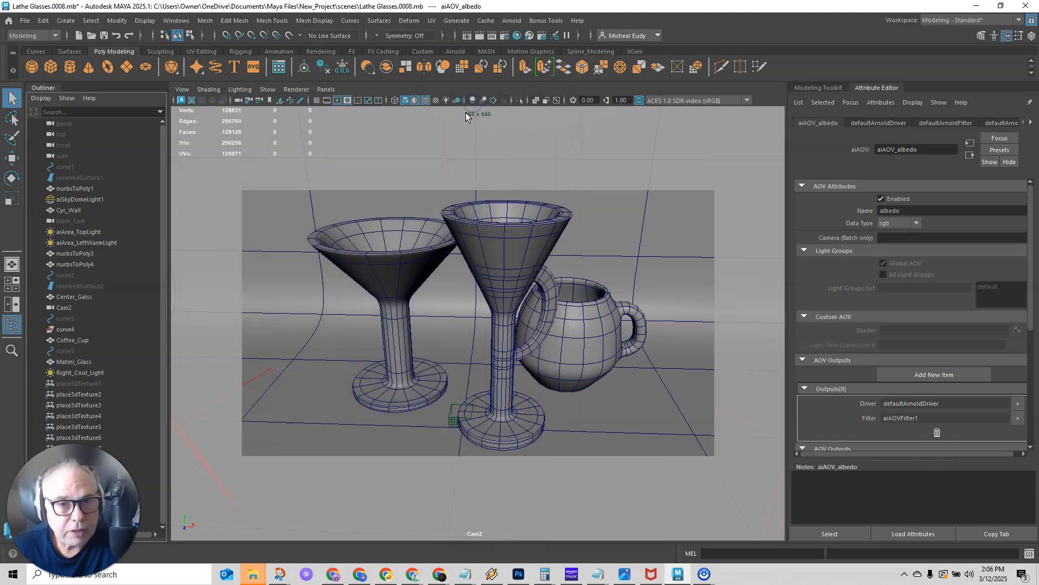
# Switch to the Rendering menu set and open the Render Sequence options, keeping Cam2 as the current camera.
pyautogui.click(39, 36)
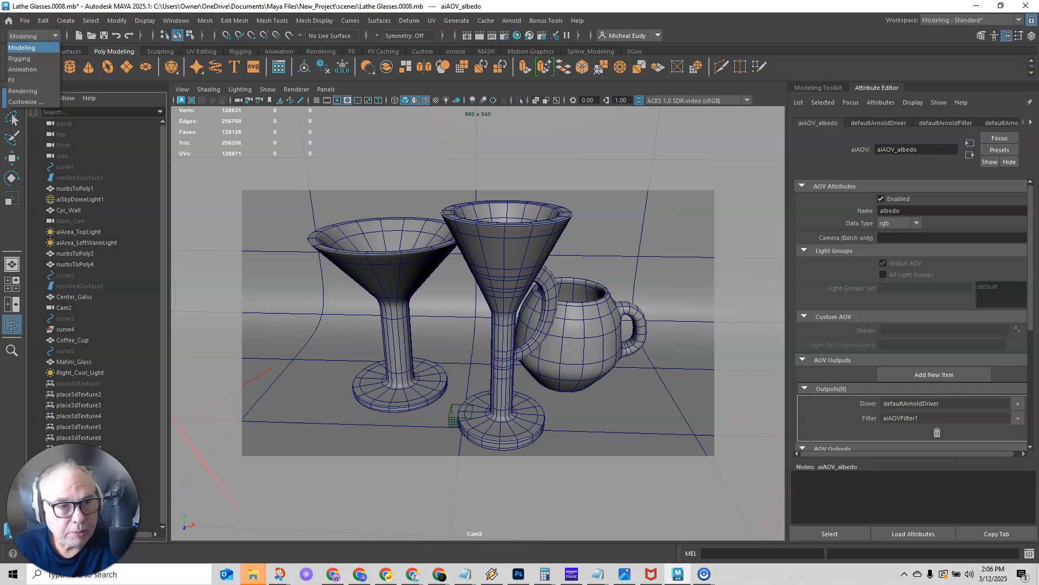
pyautogui.click(29, 92)
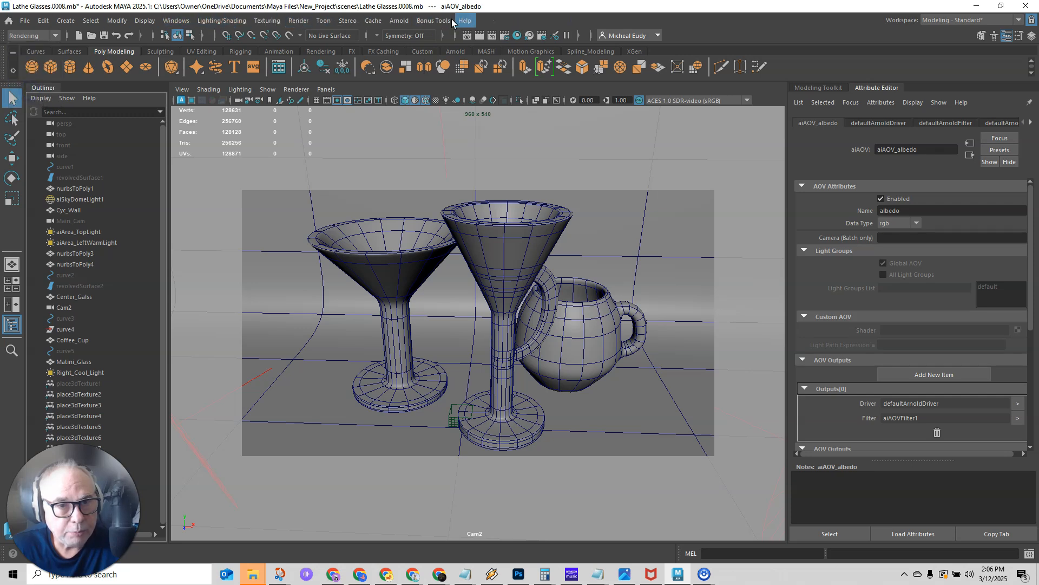
pyautogui.click(299, 23)
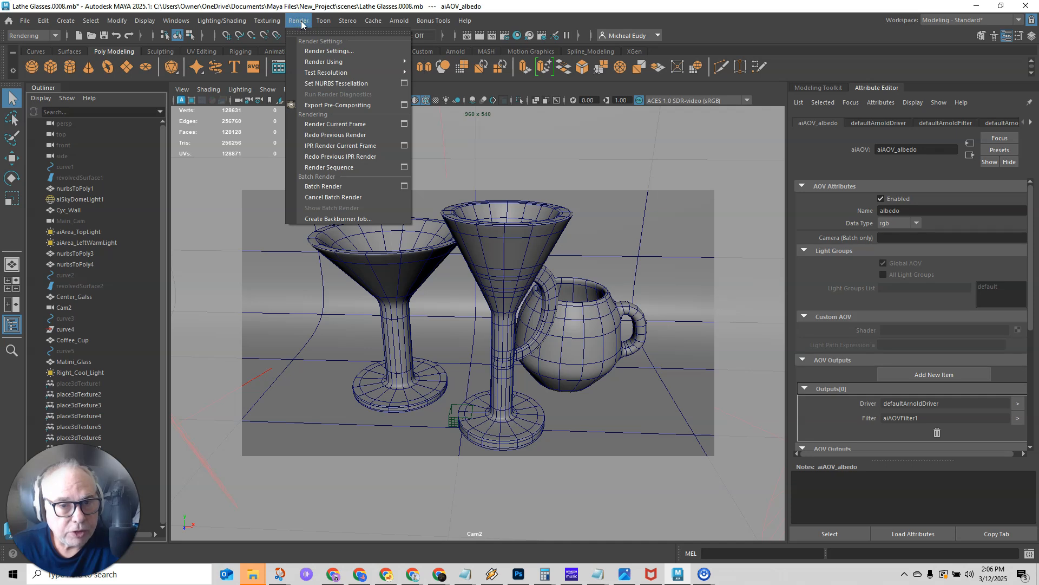
pyautogui.click(406, 169)
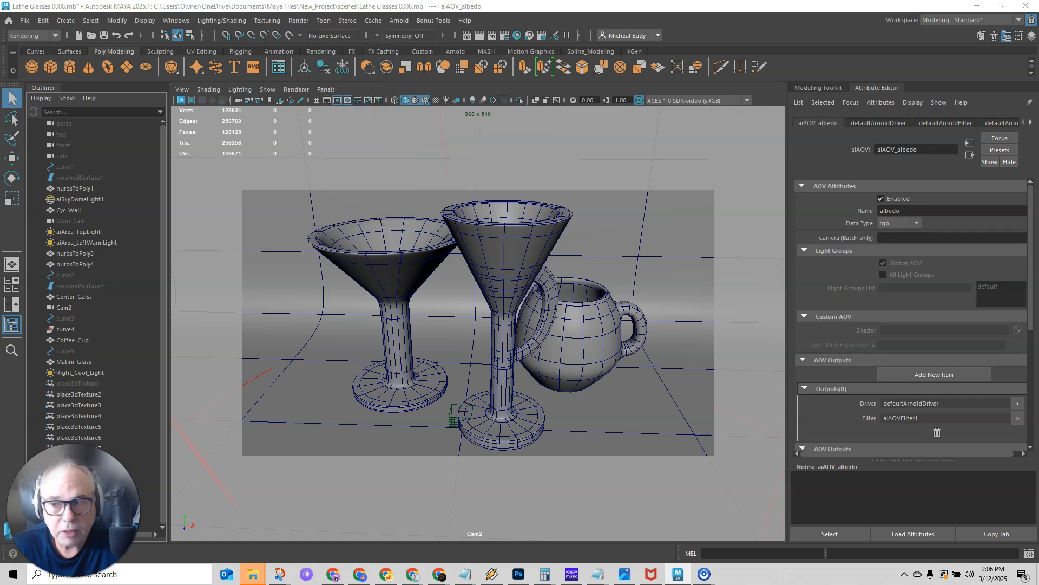
pyautogui.moveTo(187, 131); pyautogui.dragTo(339, 102)
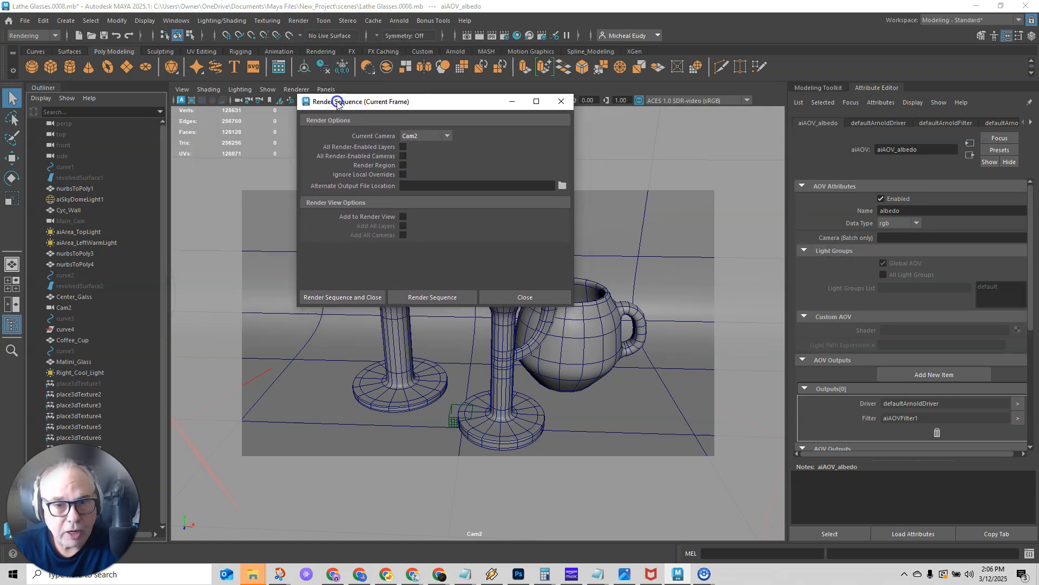
pyautogui.click(446, 136)
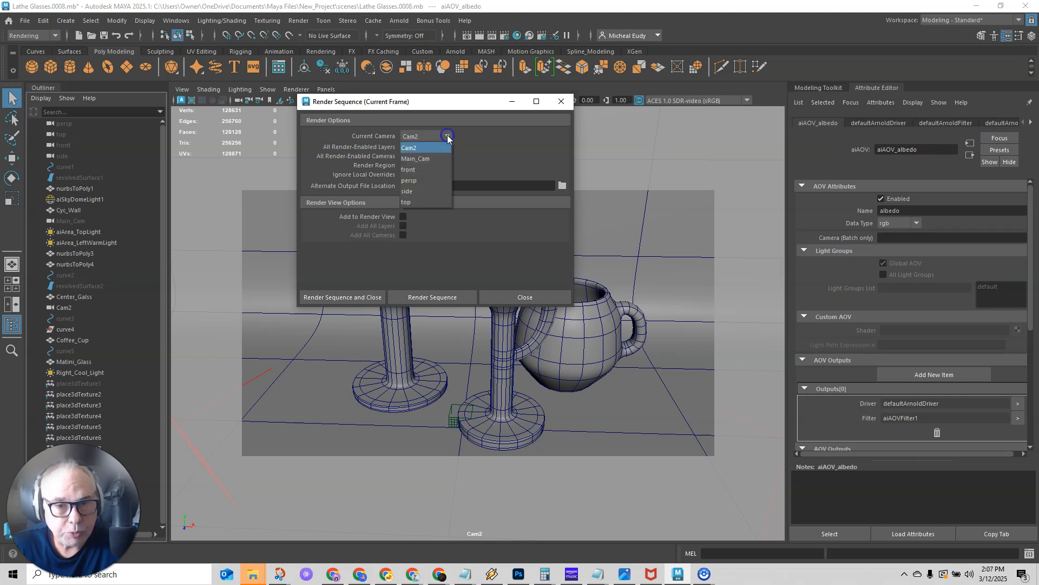
pyautogui.click(485, 149)
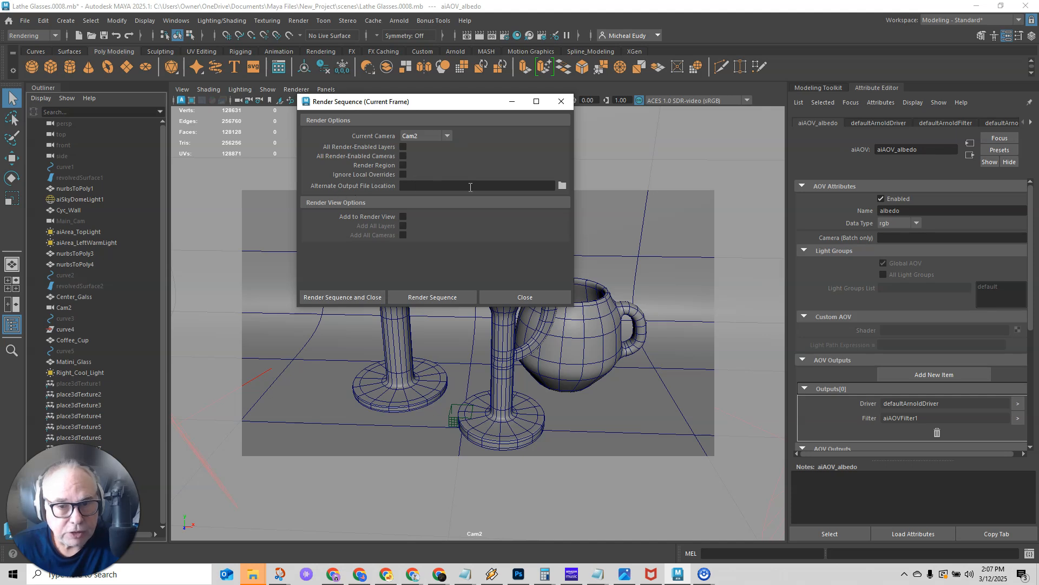
# Set the alternate output file location of the sequence render to the New_Project images folder.
pyautogui.click(563, 186)
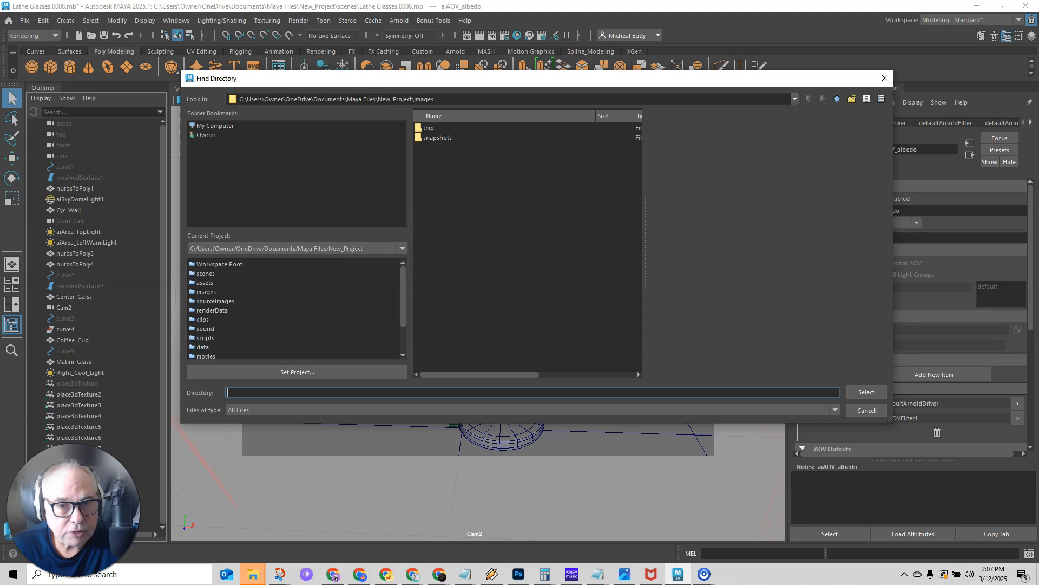
pyautogui.click(837, 100)
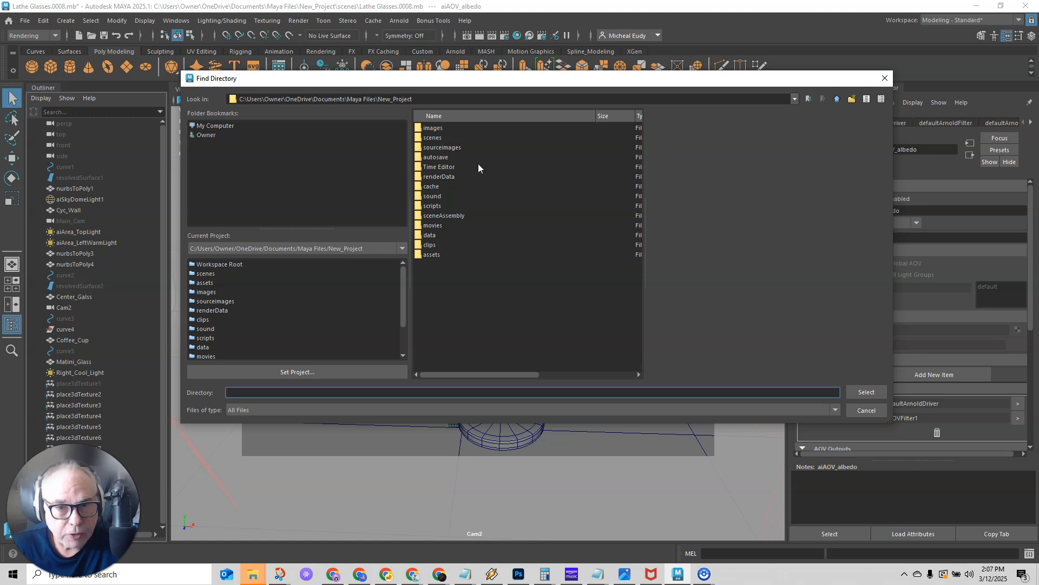
pyautogui.click(420, 148)
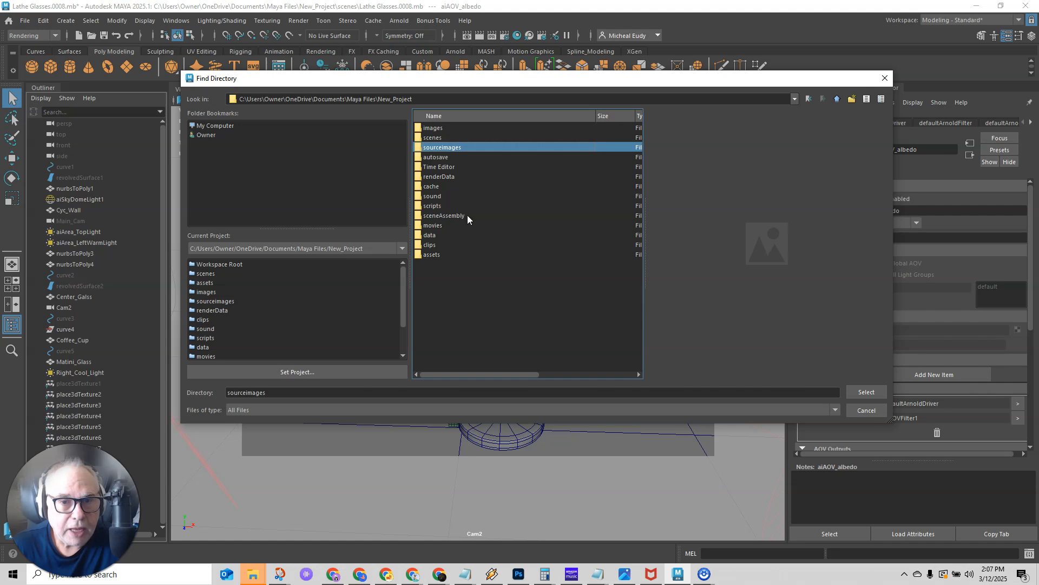
pyautogui.click(418, 129)
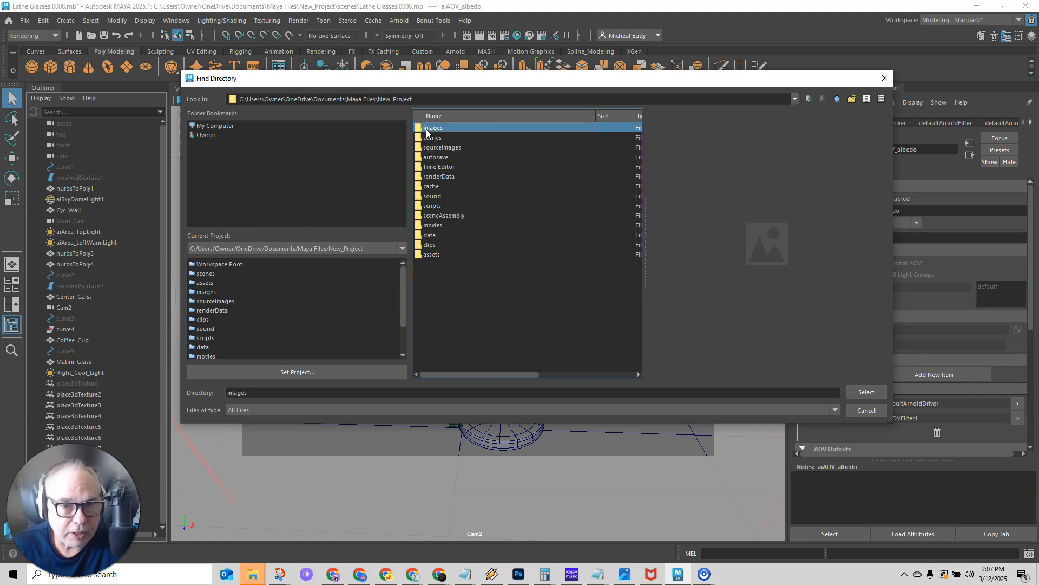
pyautogui.doubleClick(417, 128)
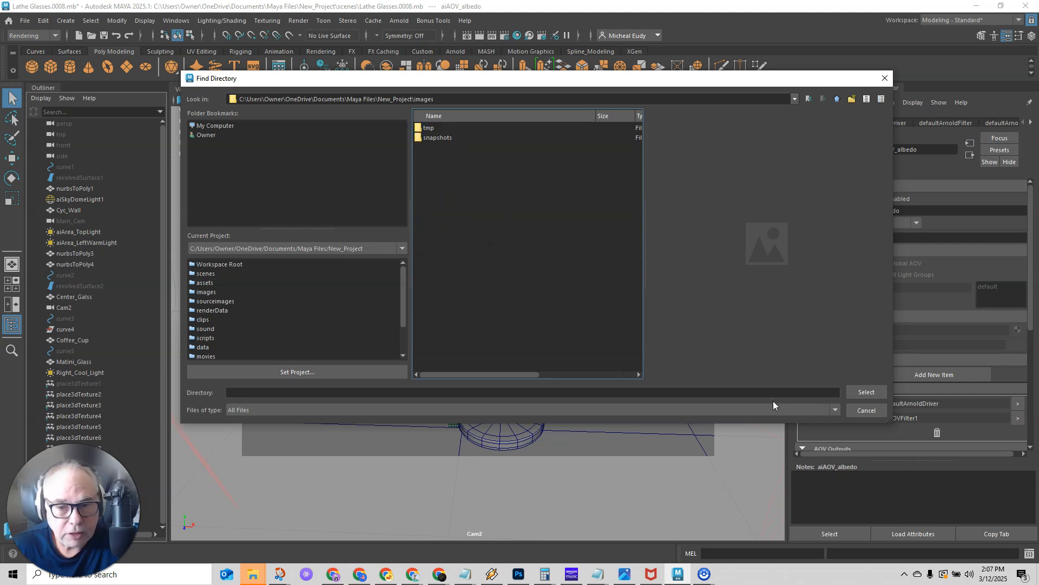
pyautogui.click(866, 391)
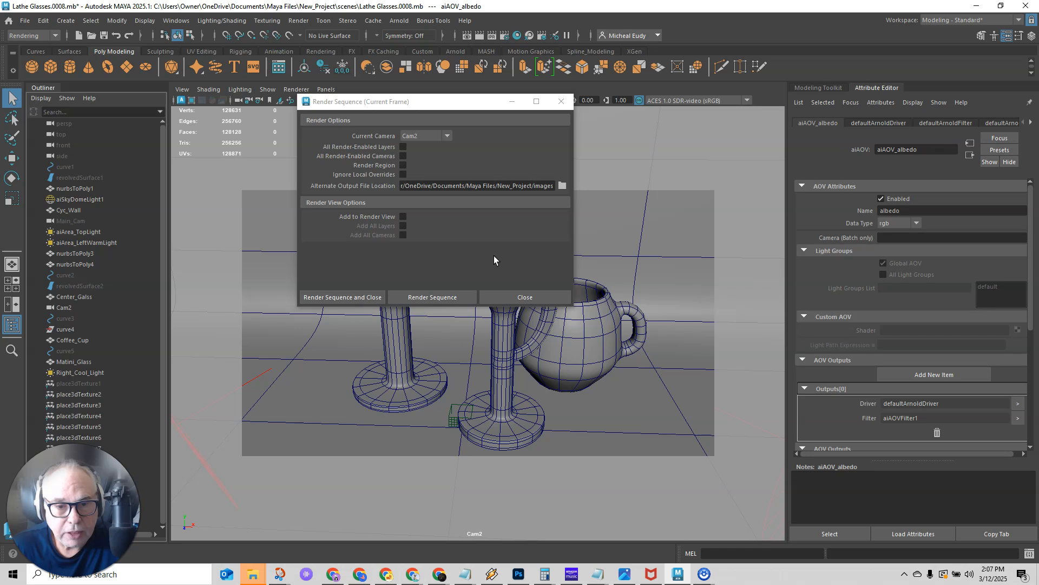
# Render the sequence from Cam2 and reposition the resulting Render View window.
pyautogui.moveTo(459, 105); pyautogui.dragTo(456, 112)
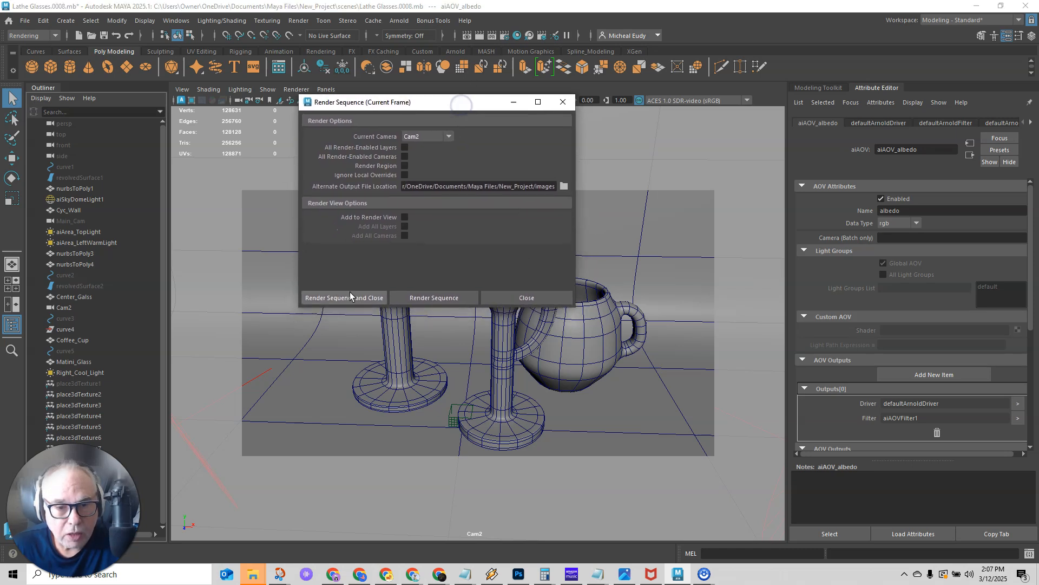
pyautogui.moveTo(386, 108); pyautogui.dragTo(354, 85)
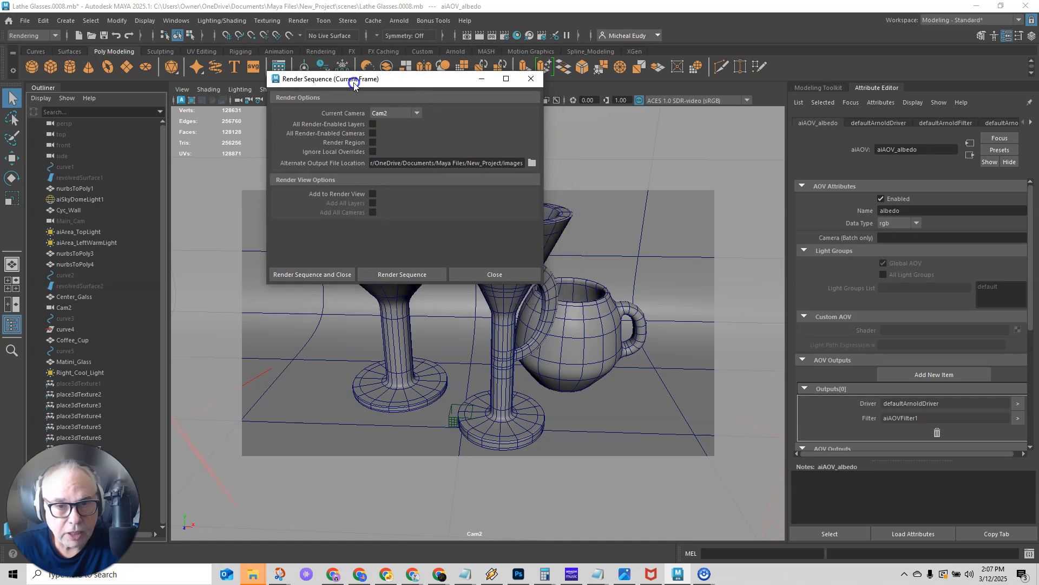
pyautogui.click(314, 276)
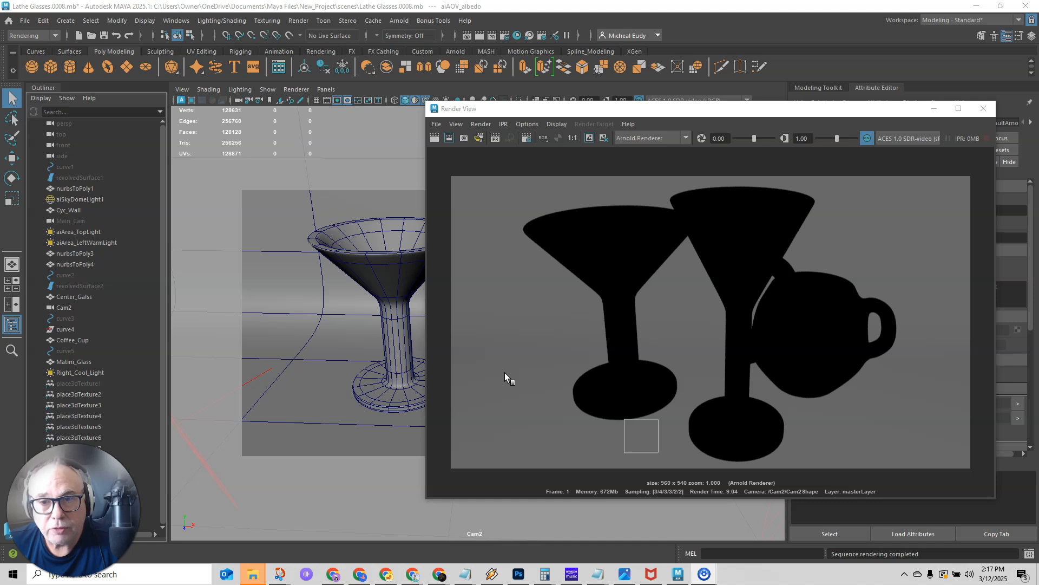
pyautogui.moveTo(633, 114); pyautogui.dragTo(579, 96)
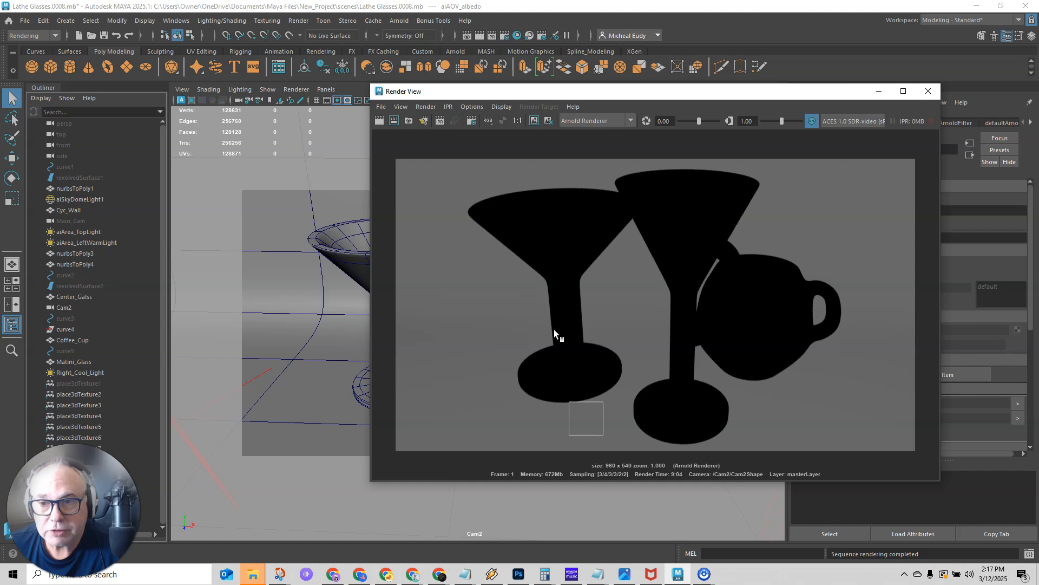
pyautogui.moveTo(671, 95)
pyautogui.mouseDown()
pyautogui.moveTo(637, 96)
pyautogui.moveTo(654, 95)
pyautogui.mouseUp()
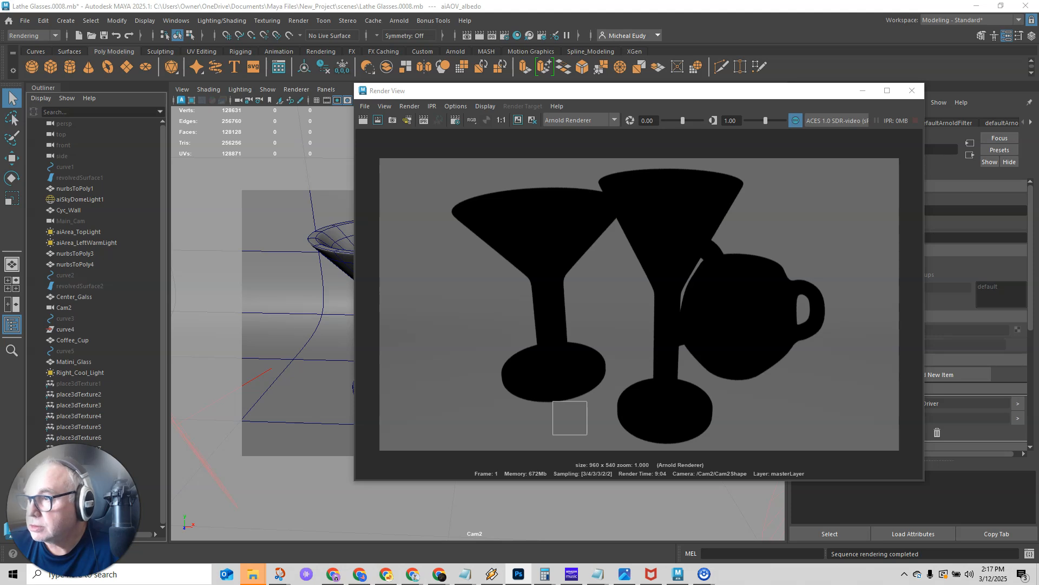
# Bring the Photoshop window into view and maximize it.
pyautogui.moveTo(808, 82); pyautogui.dragTo(652, 70)
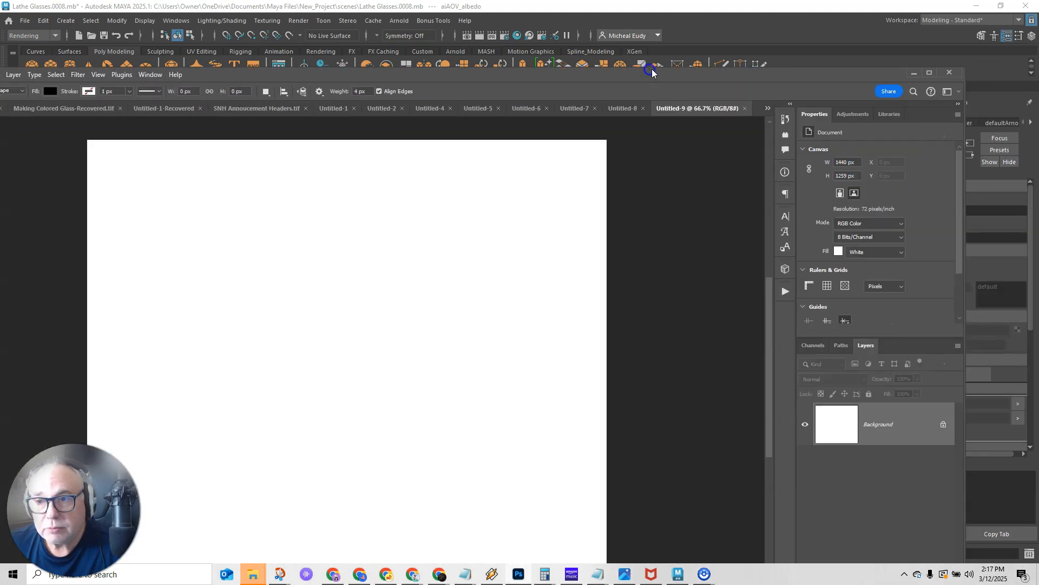
pyautogui.click(930, 72)
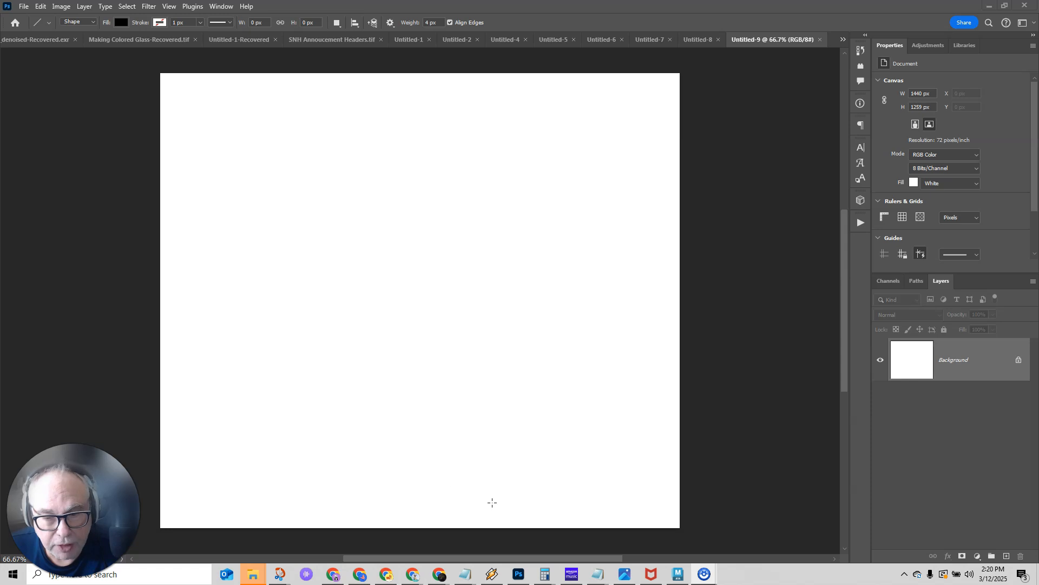
# Switch back to Maya and close the Render Sequence options and the Render View.
pyautogui.click(679, 575)
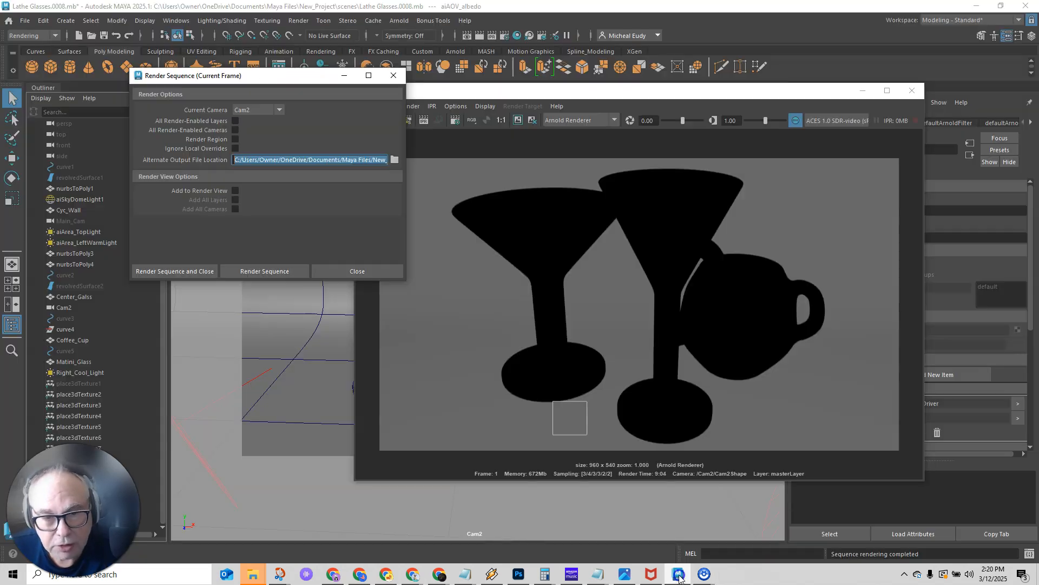
pyautogui.click(394, 76)
pyautogui.moveTo(466, 99); pyautogui.dragTo(342, 112)
pyautogui.click(787, 103)
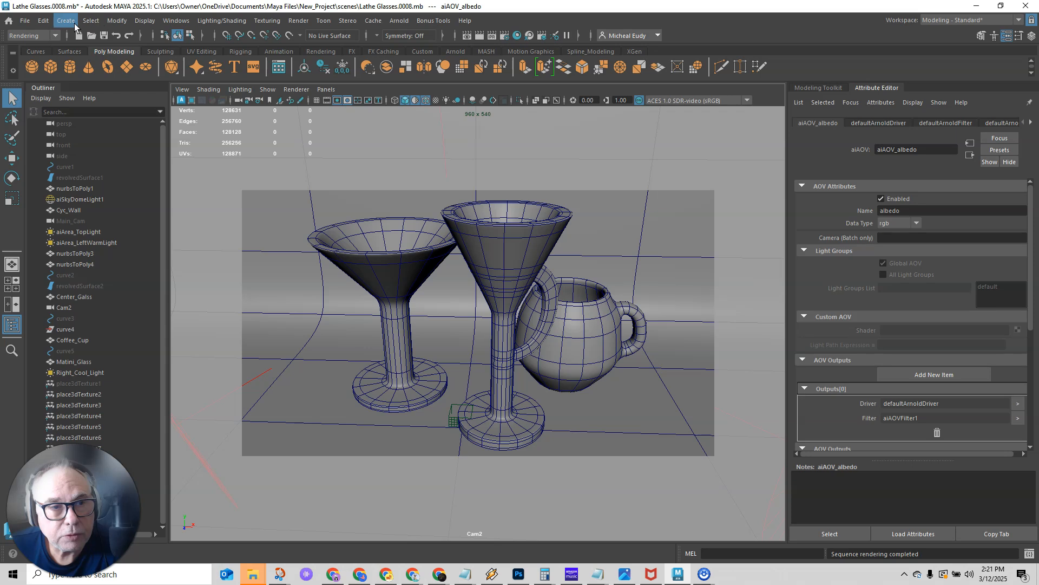
# Run the Arnold Denoiser (noice) on Glass_time_Noise.exr from the images folder, outputting Glass_time_Noise_denoised.exr.
pyautogui.click(397, 24)
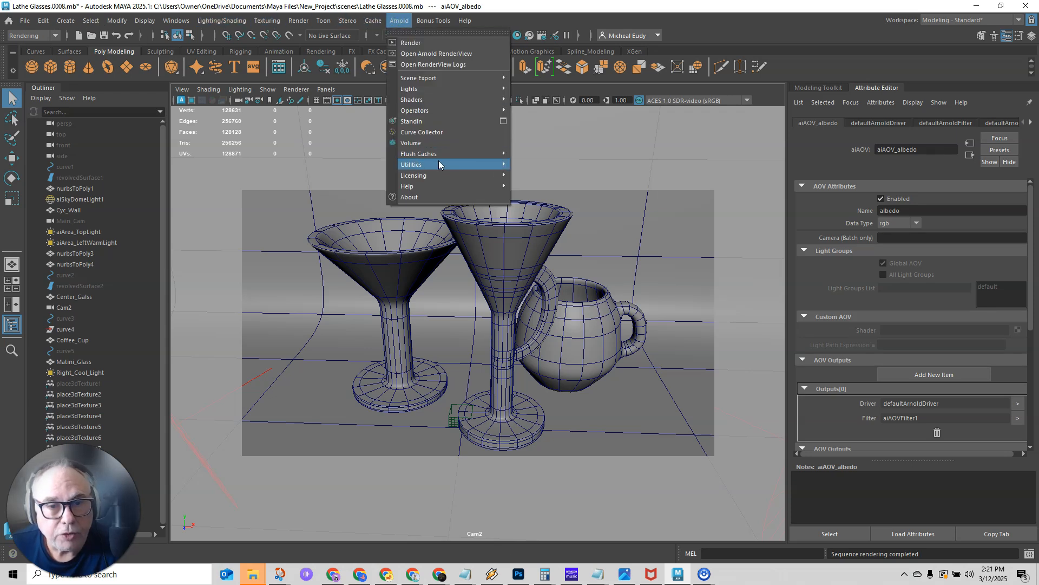
pyautogui.moveTo(433, 167)
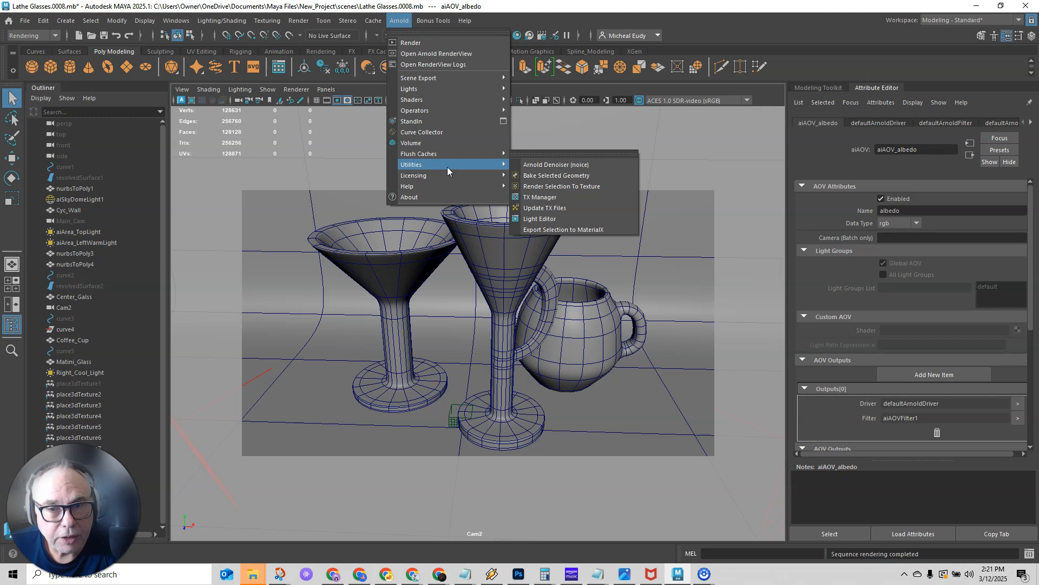
pyautogui.click(556, 165)
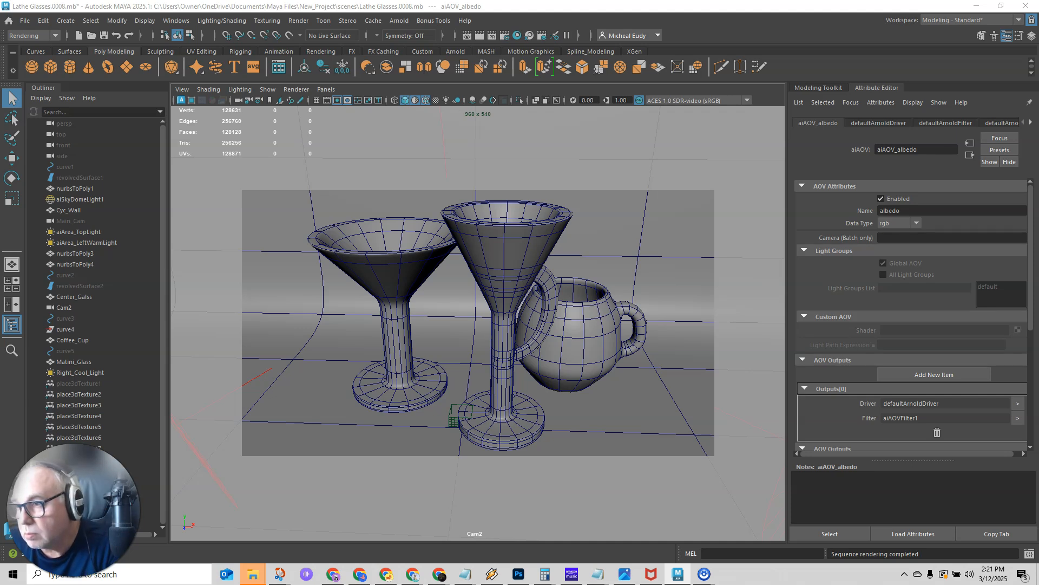
pyautogui.moveTo(1038, 115); pyautogui.dragTo(368, 150)
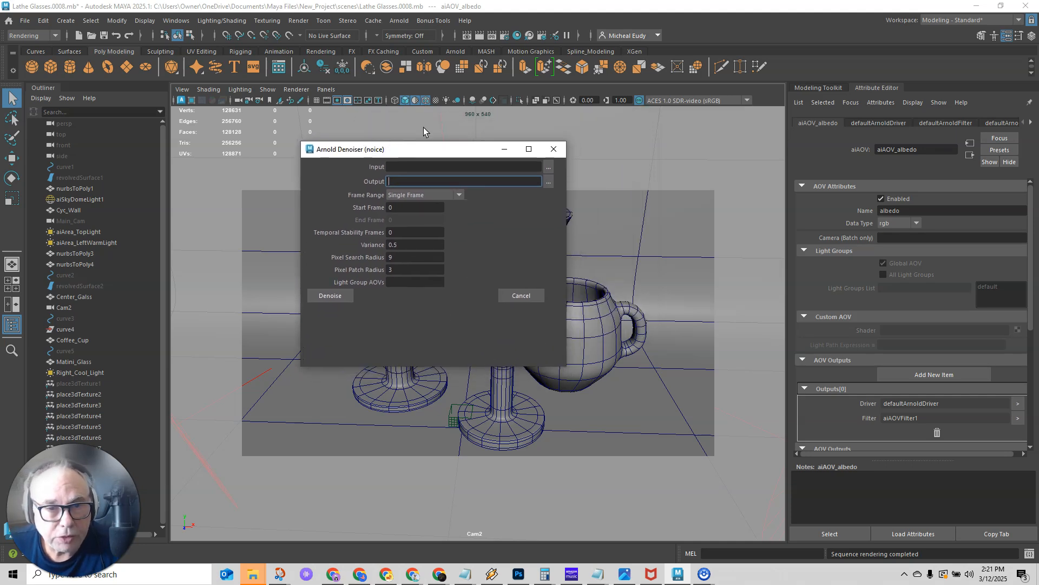
pyautogui.click(550, 169)
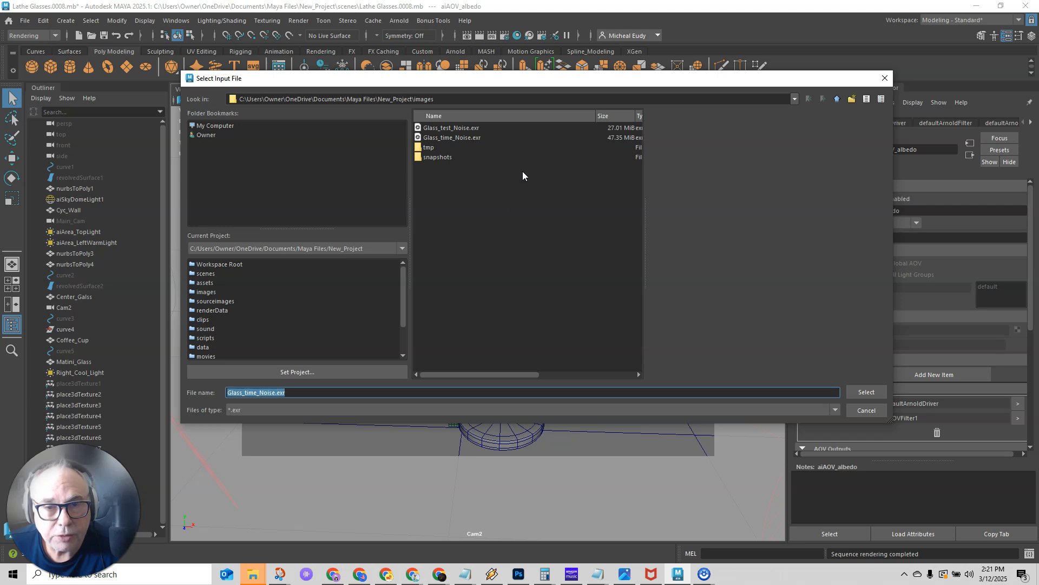
pyautogui.click(439, 128)
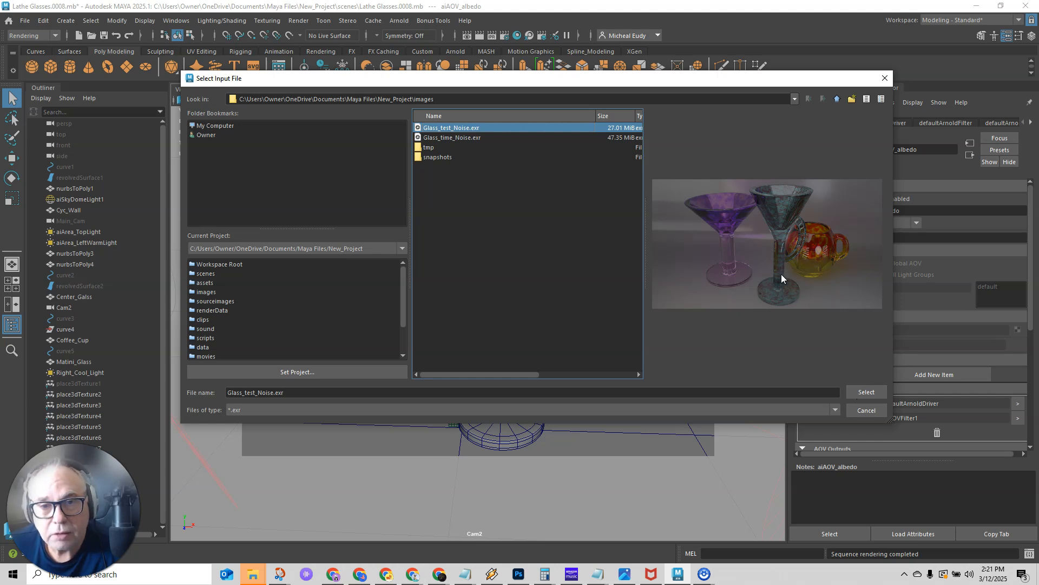
pyautogui.click(468, 139)
pyautogui.click(869, 398)
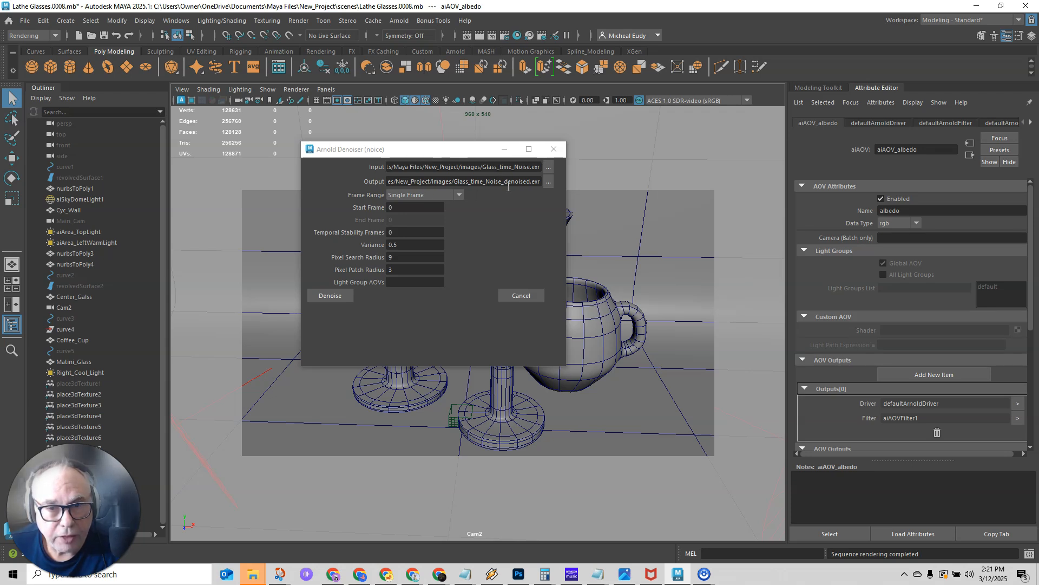
pyautogui.click(333, 298)
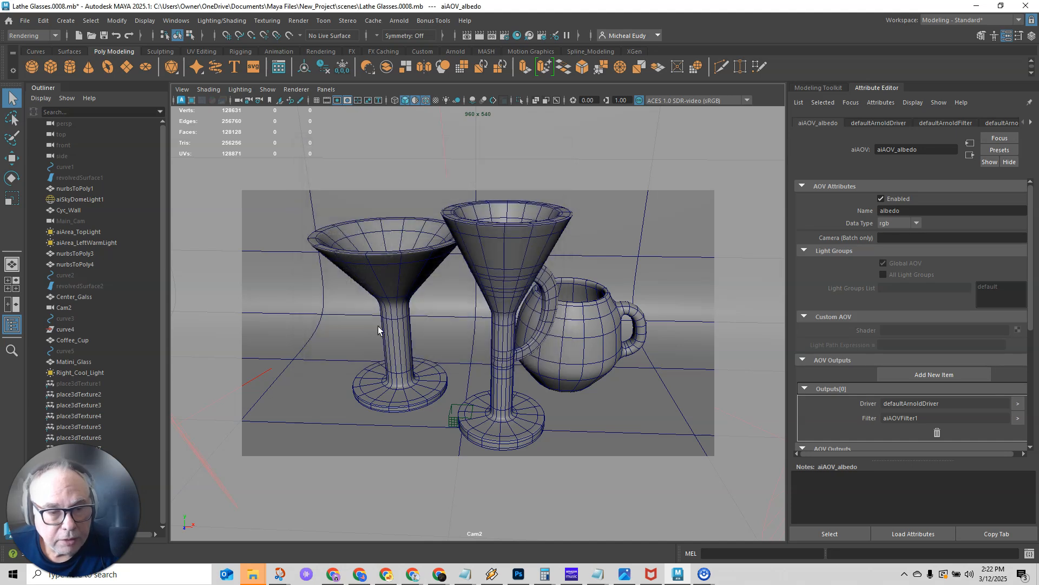
# Switch to Photoshop and start opening a file from the images folder, showing all formats.
pyautogui.click(518, 574)
pyautogui.click(24, 6)
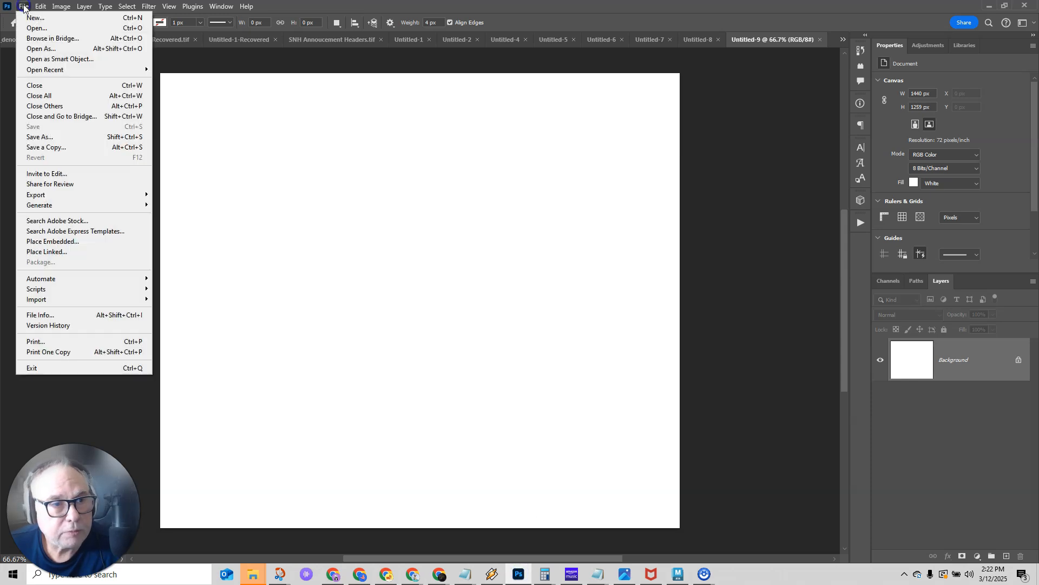
pyautogui.click(24, 26)
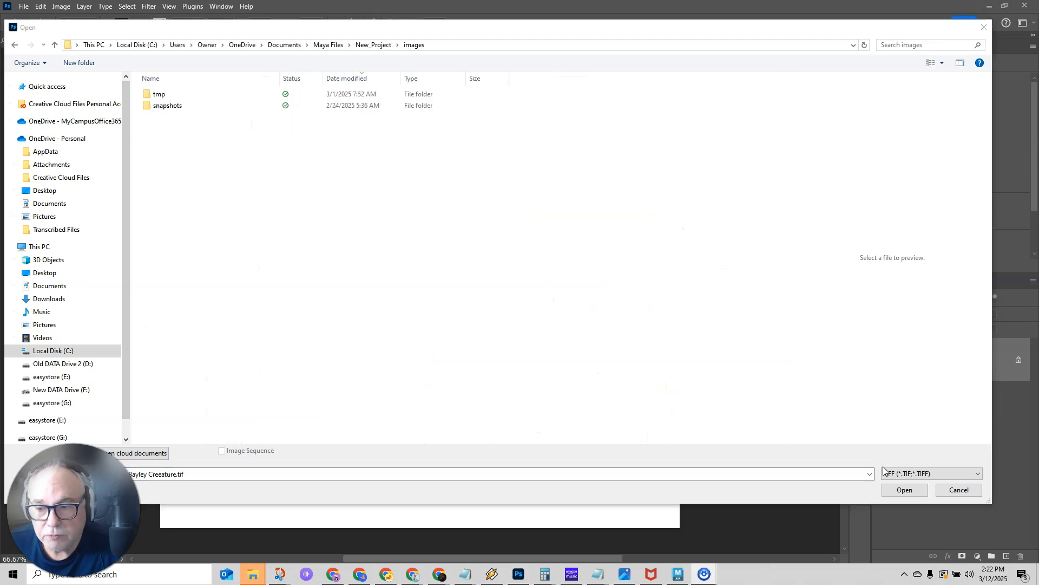
pyautogui.click(896, 474)
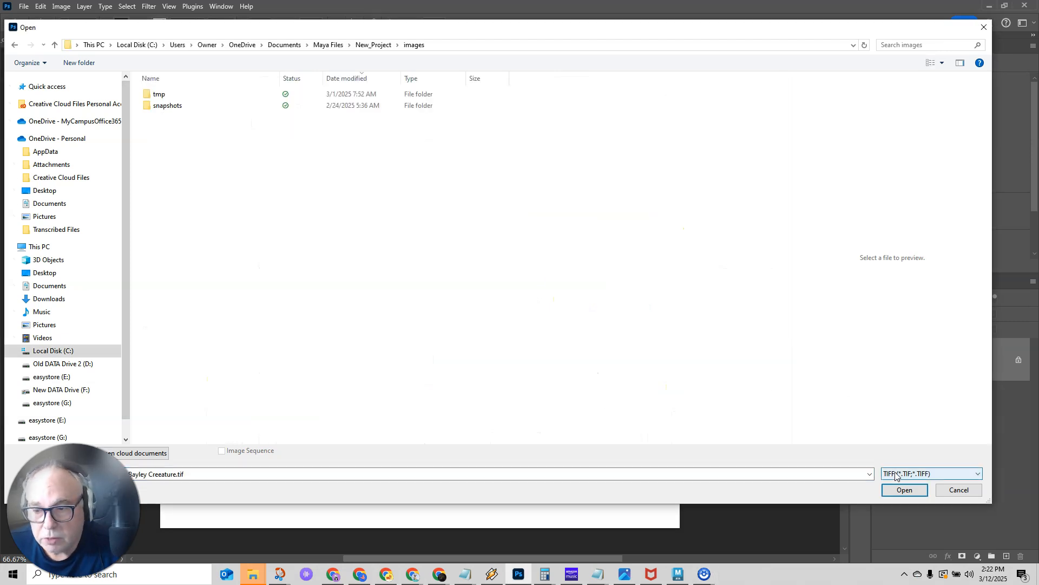
pyautogui.click(896, 474)
pyautogui.click(899, 462)
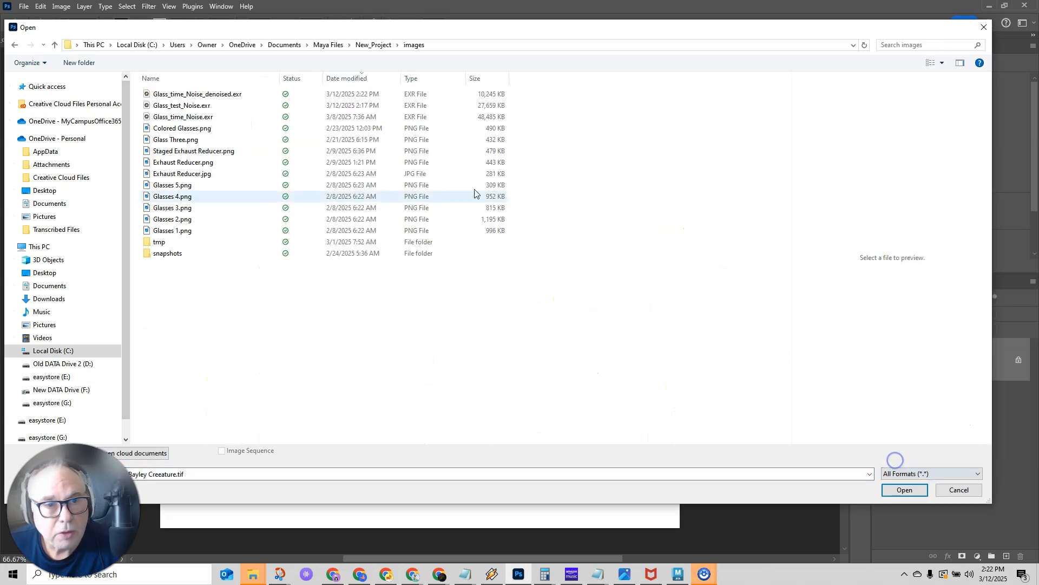
# Open Glass_time_Noise_denoised.exr with its alpha channel data read as transparency.
pyautogui.click(173, 95)
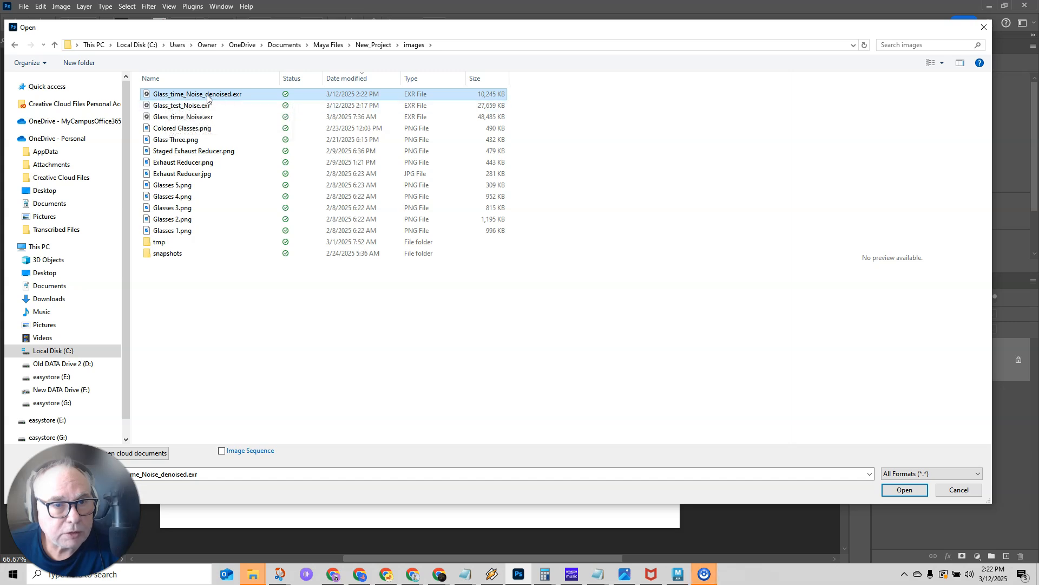
pyautogui.click(174, 117)
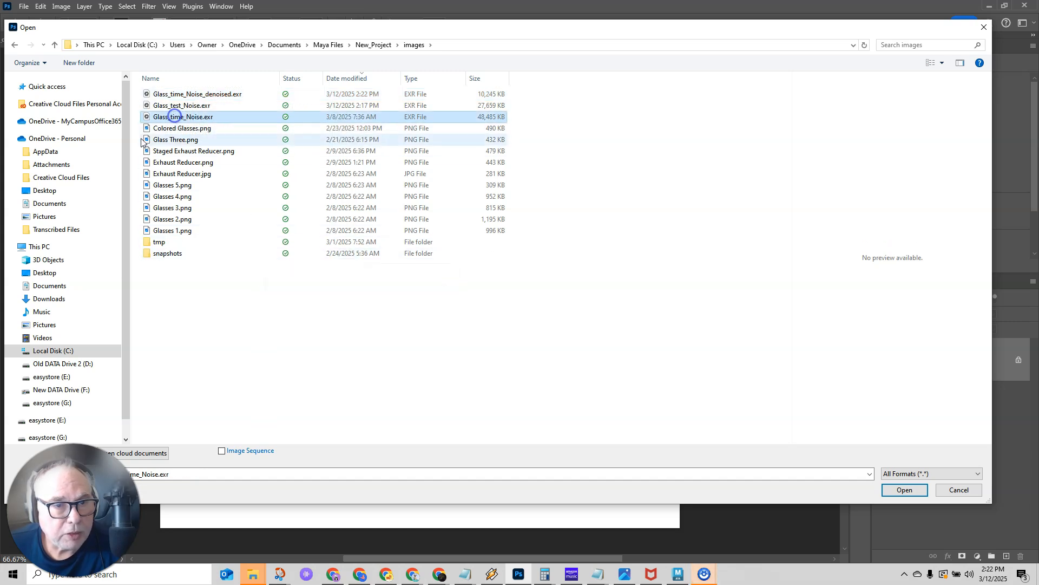
pyautogui.click(196, 96)
pyautogui.click(913, 488)
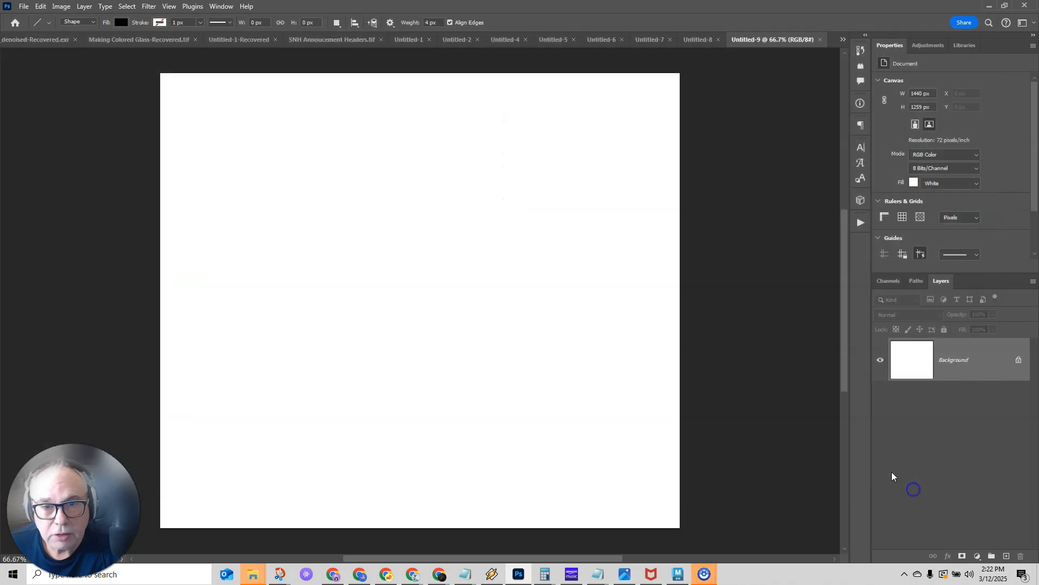
pyautogui.moveTo(599, 203); pyautogui.dragTo(384, 152)
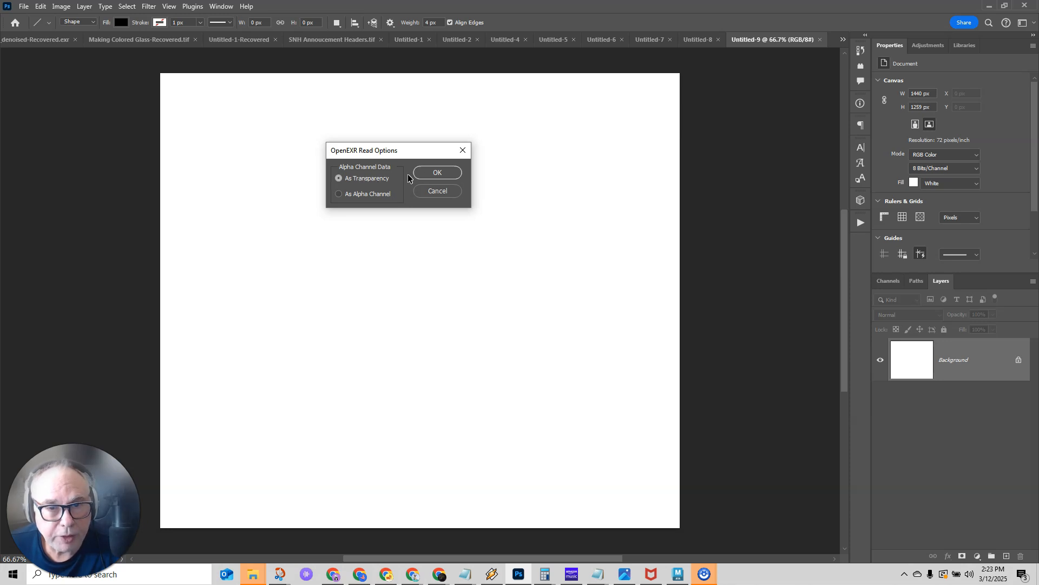
pyautogui.click(436, 174)
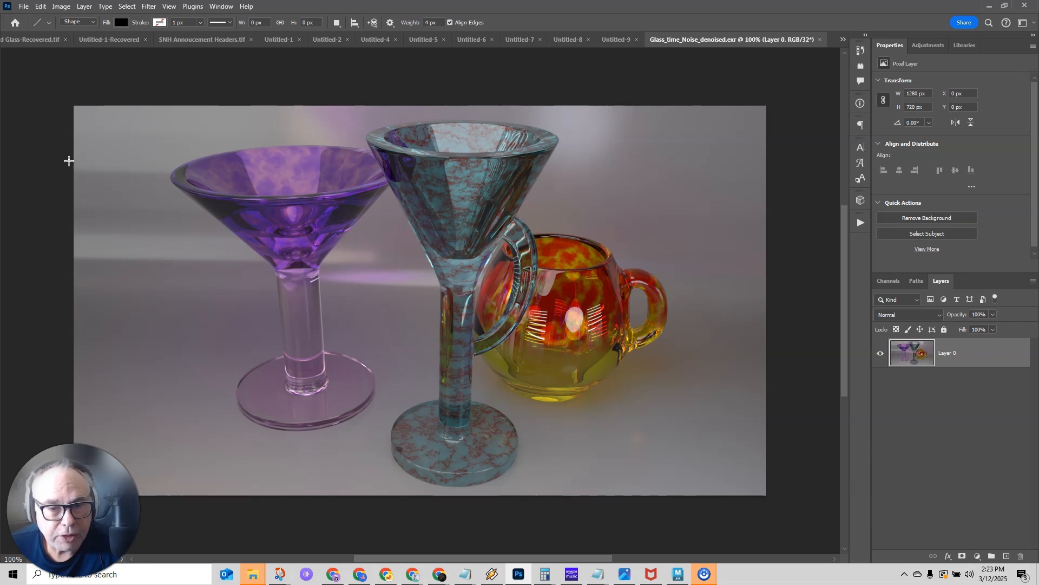
# Convert the denoised render to 8 bits per channel, merging the layers before the depth change.
pyautogui.click(62, 8)
pyautogui.moveTo(63, 24)
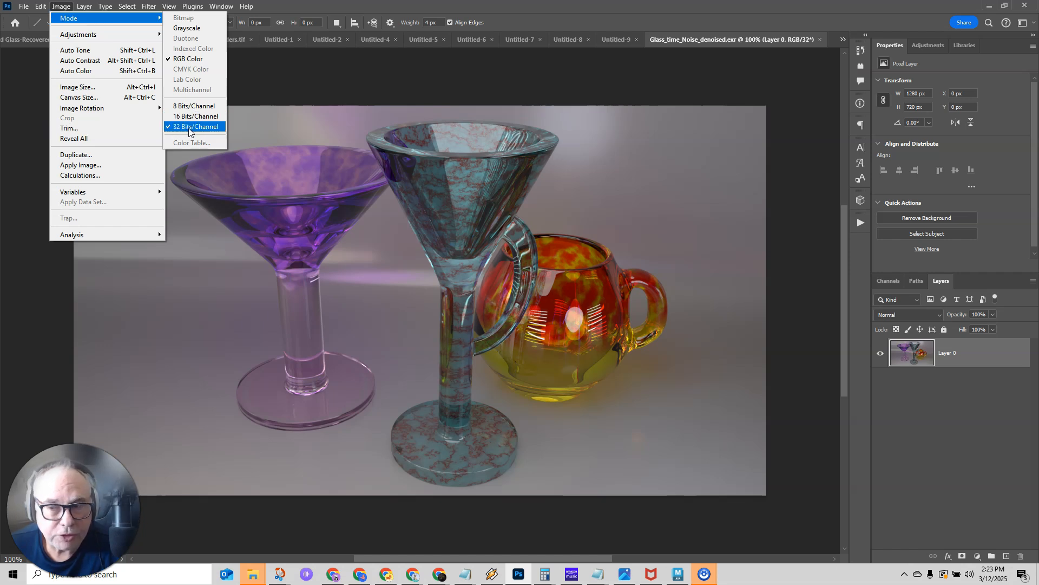
pyautogui.click(188, 106)
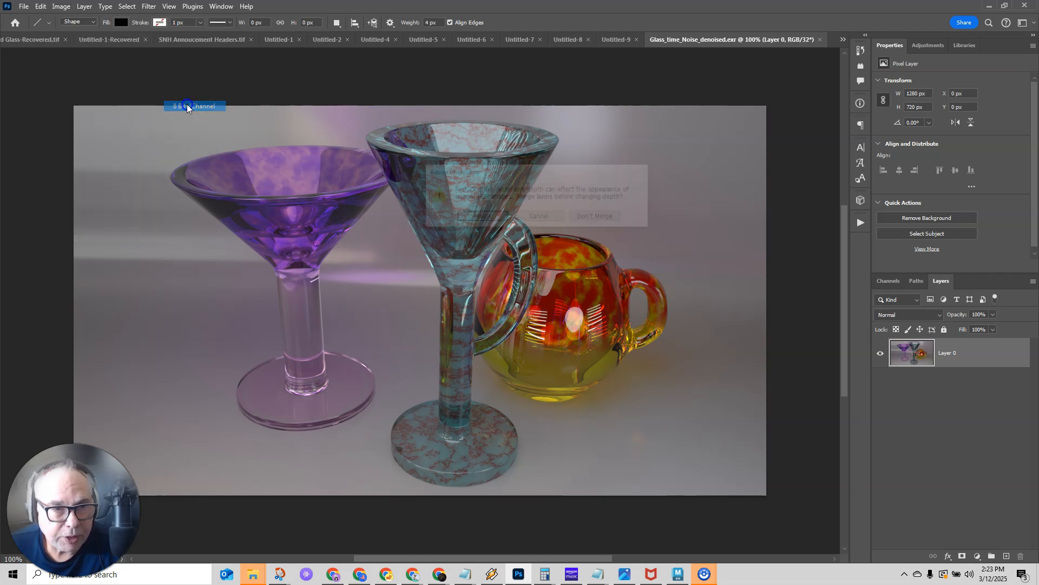
pyautogui.click(481, 217)
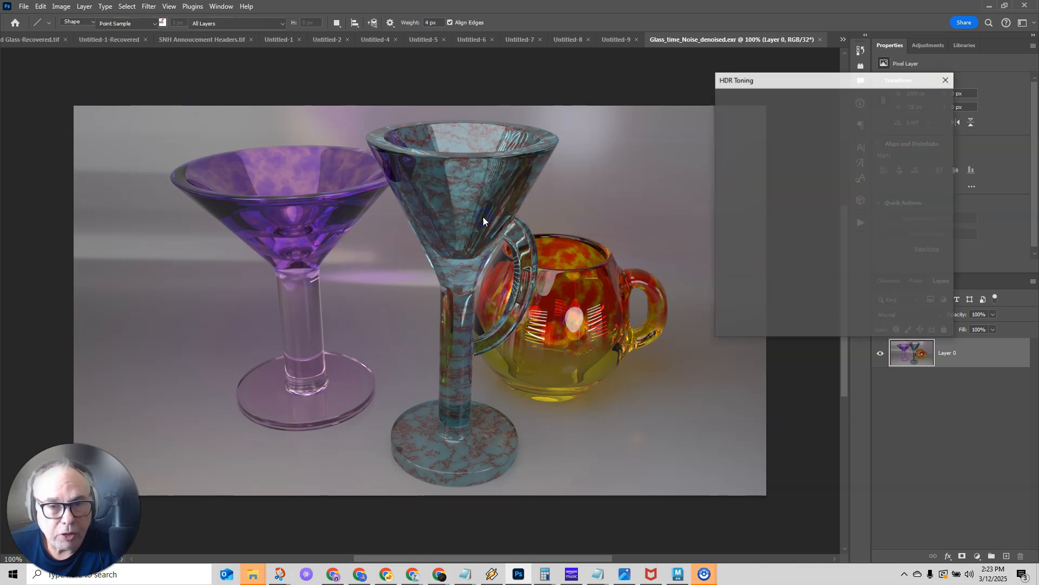
# Apply HDR Toning with the Exposure and Gamma method, setting exposure to +0.55 and leaving gamma at 1.00.
pyautogui.moveTo(751, 81); pyautogui.dragTo(120, 94)
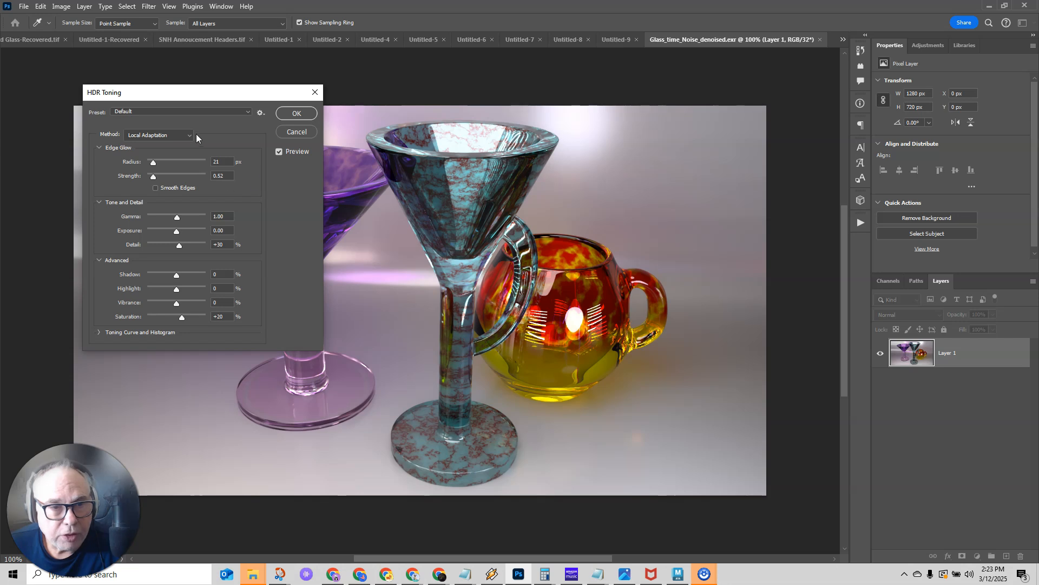
pyautogui.click(179, 136)
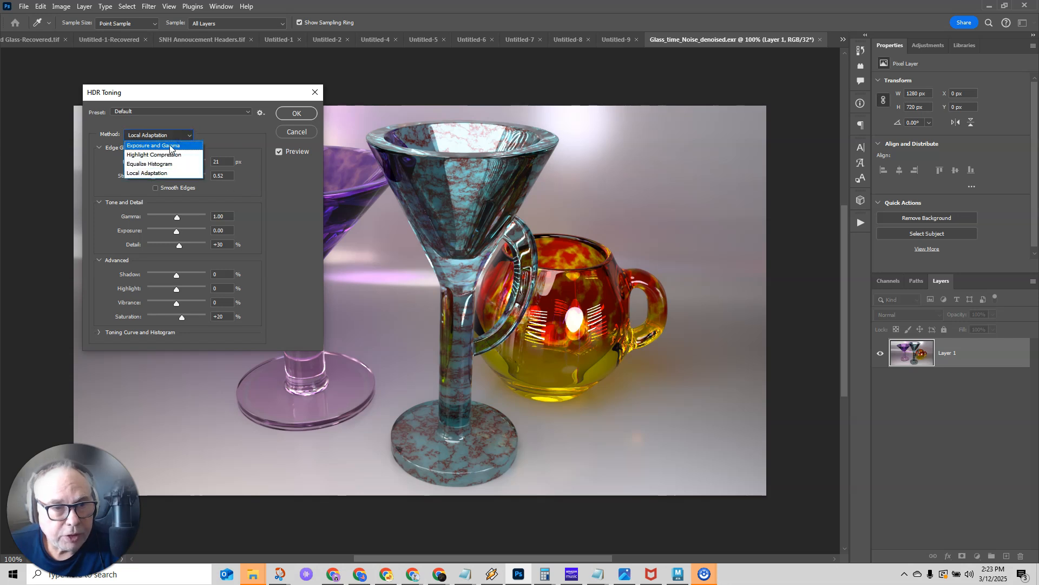
pyautogui.click(170, 145)
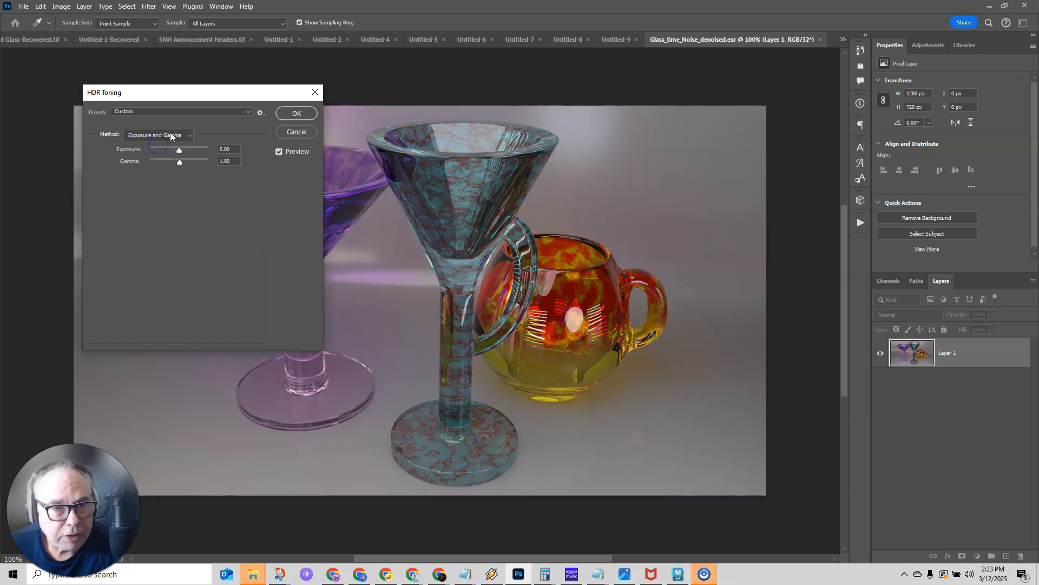
pyautogui.moveTo(183, 96); pyautogui.dragTo(172, 94)
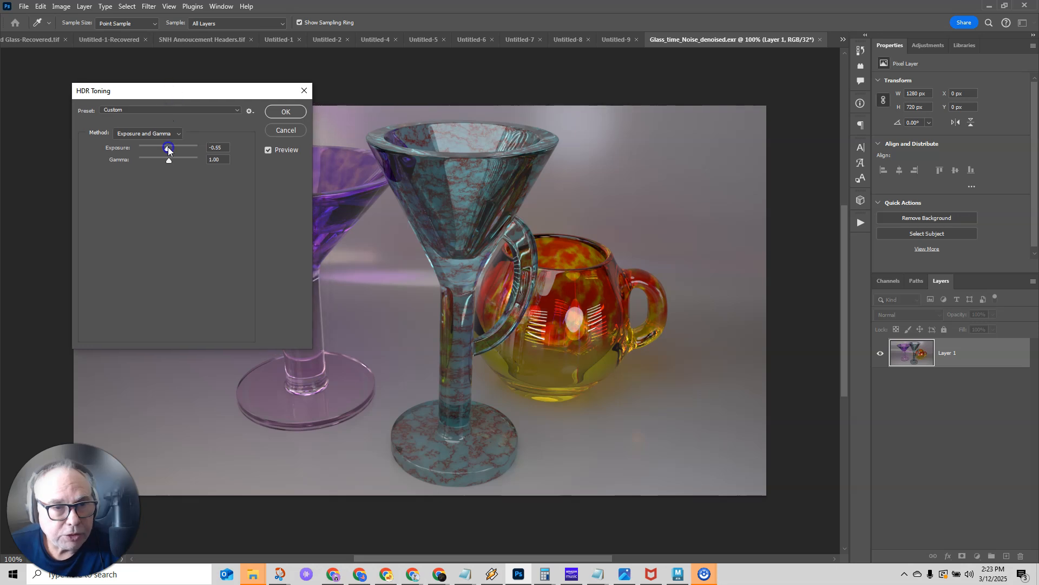
pyautogui.moveTo(168, 147); pyautogui.dragTo(170, 148)
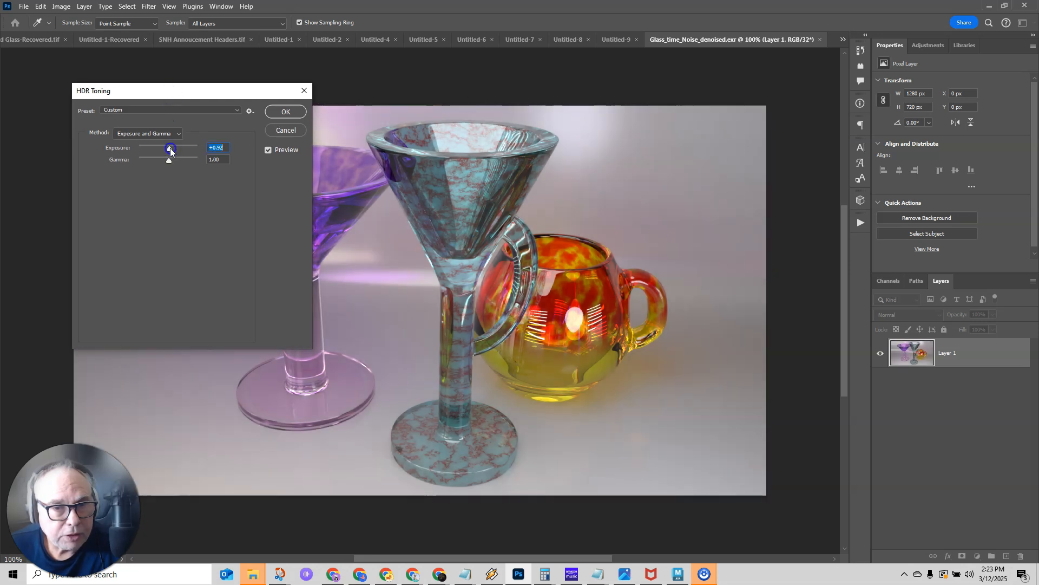
pyautogui.moveTo(170, 147)
pyautogui.mouseDown()
pyautogui.moveTo(180, 148)
pyautogui.moveTo(170, 149)
pyautogui.mouseUp()
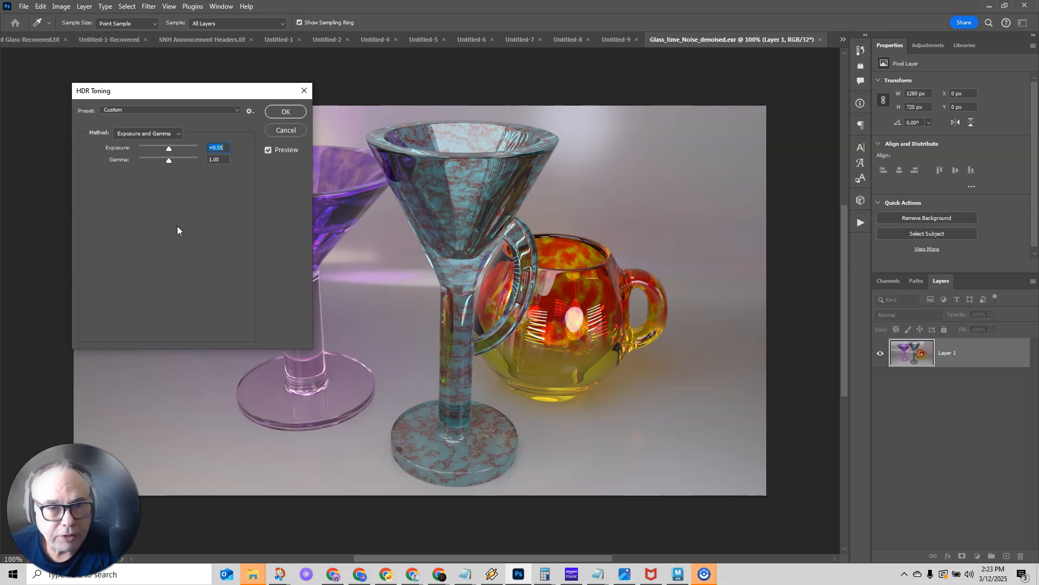
pyautogui.click(285, 112)
# Duplicate the glasses image layer and apply Auto Contrast to the copy.
pyautogui.moveTo(945, 353); pyautogui.dragTo(1007, 556)
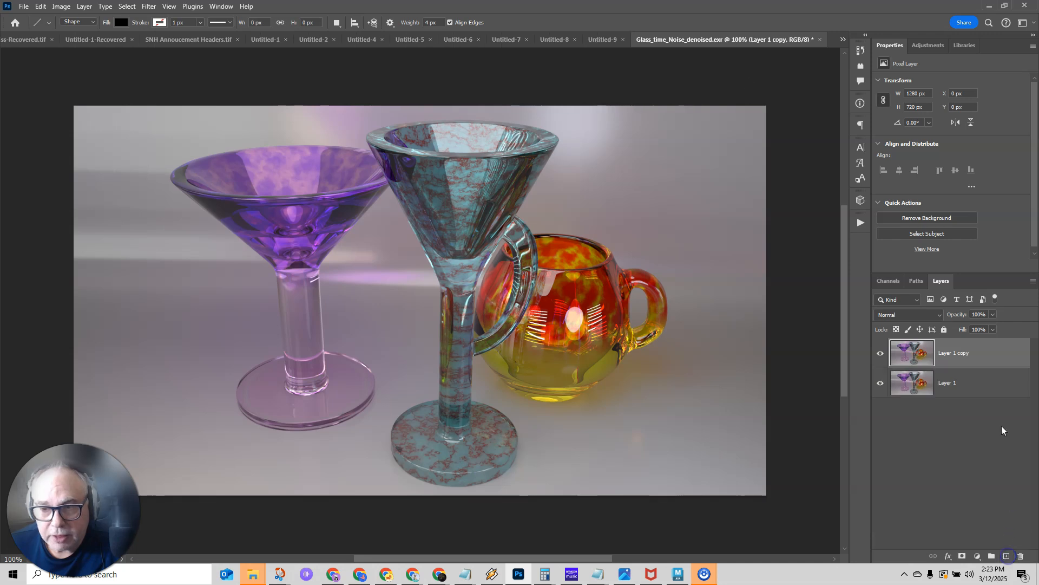
pyautogui.click(61, 6)
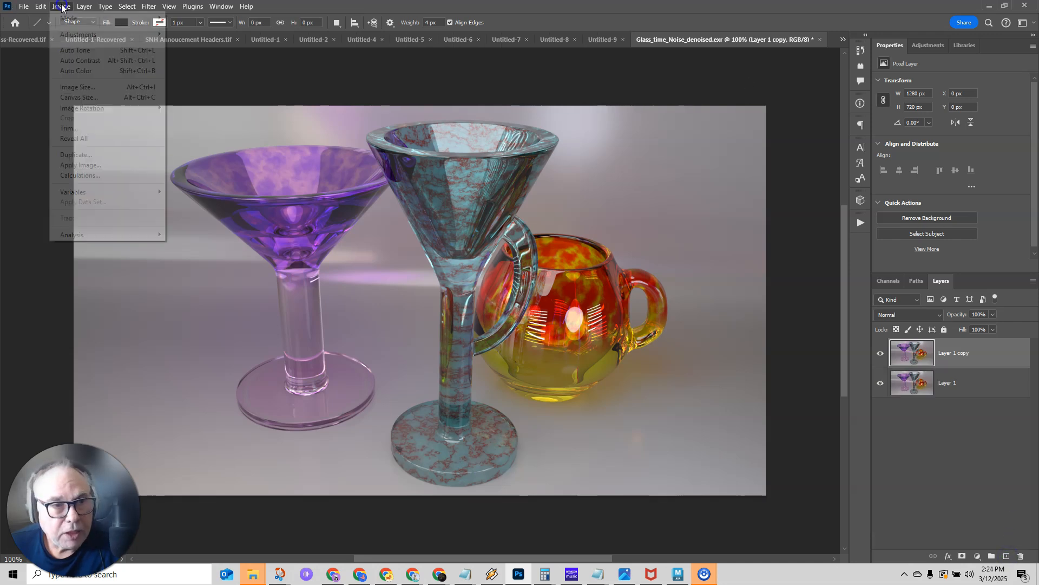
pyautogui.click(80, 60)
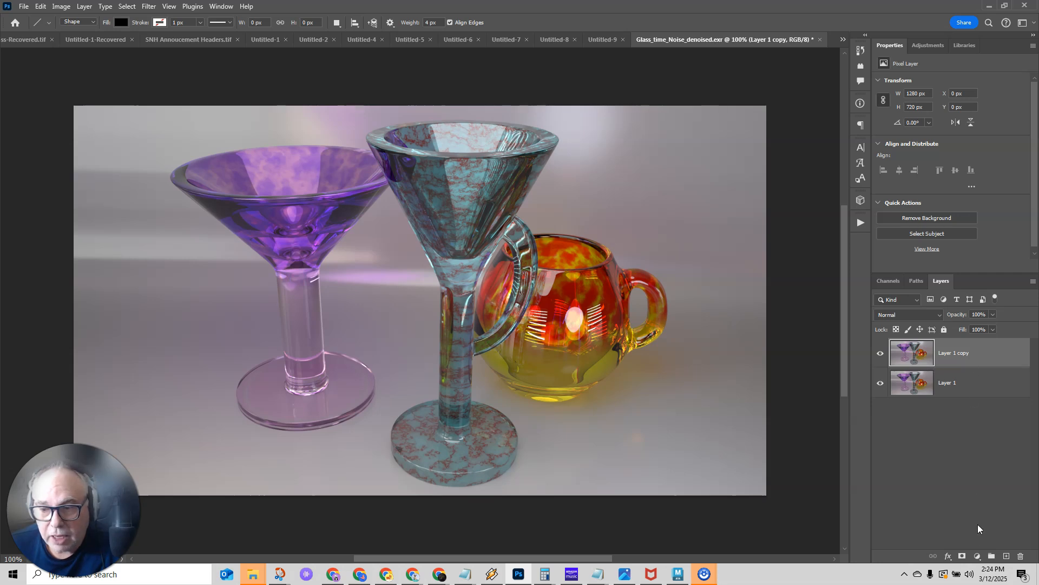
# Add a Levels adjustment layer above the copy with input levels of 22, 0.94 and 233.
pyautogui.click(978, 556)
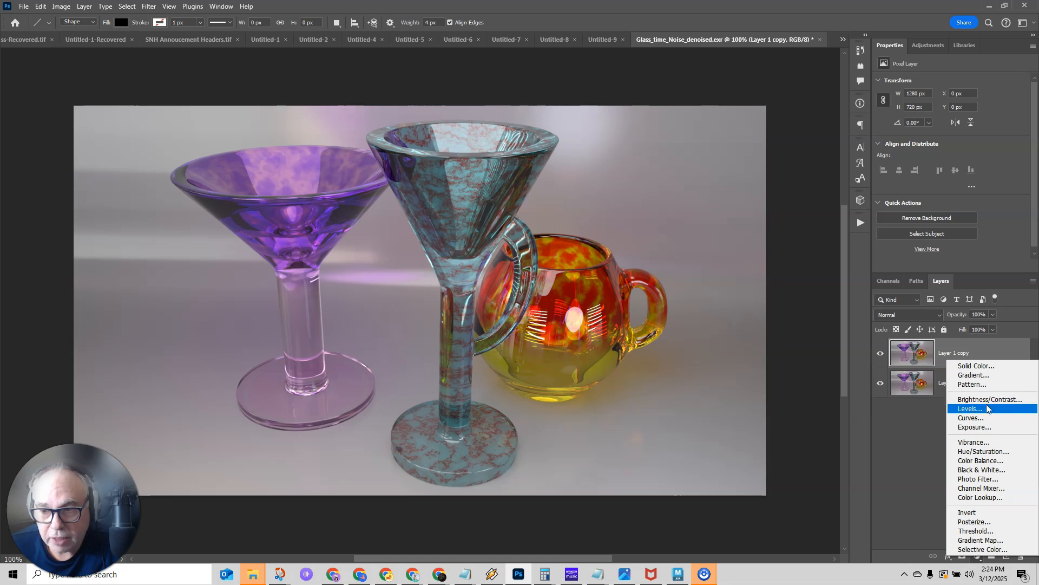
pyautogui.click(970, 408)
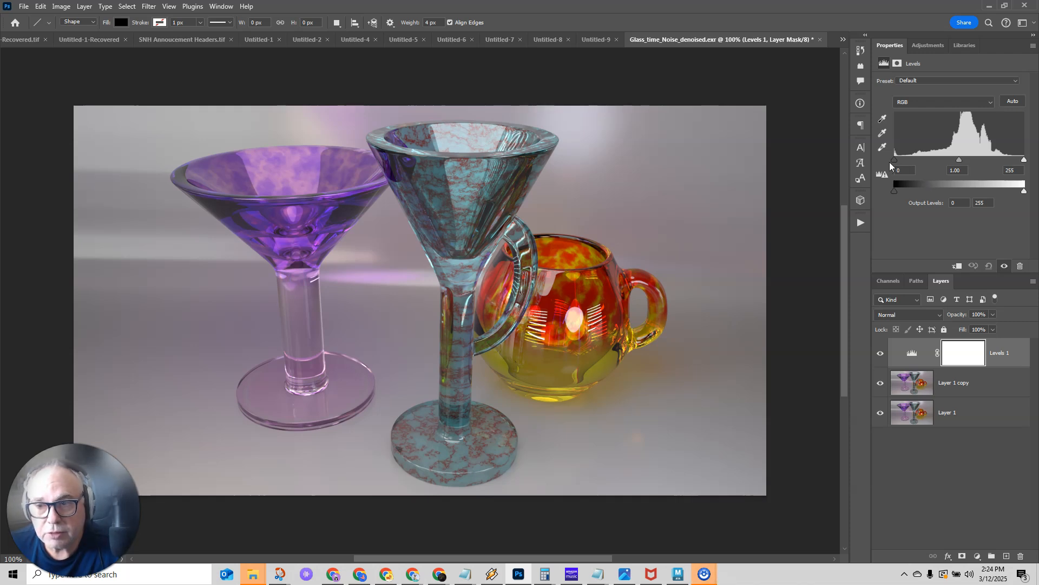
pyautogui.moveTo(895, 161); pyautogui.dragTo(902, 161)
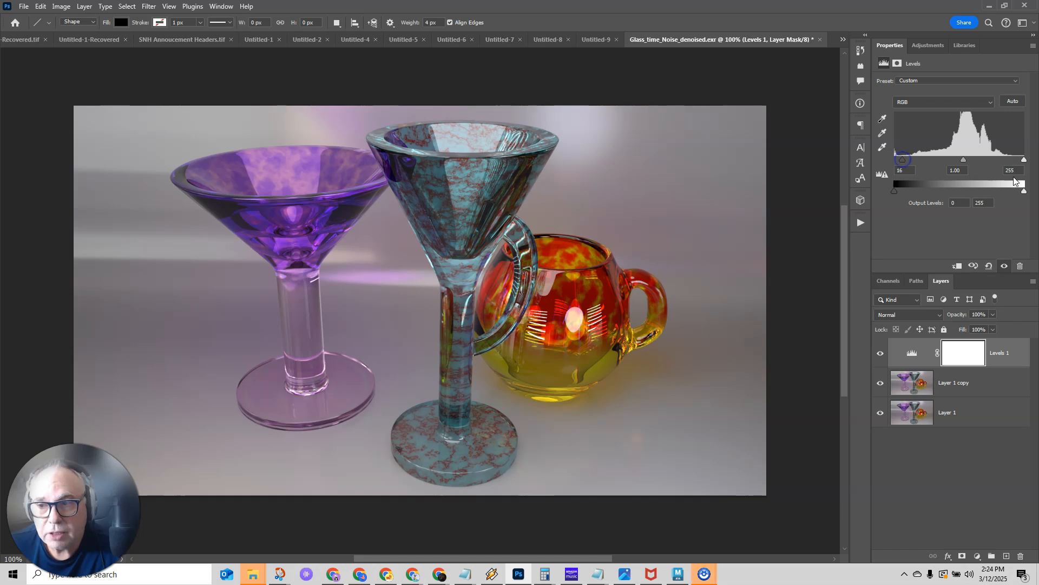
pyautogui.moveTo(1023, 160); pyautogui.dragTo(1018, 160)
pyautogui.moveTo(904, 160); pyautogui.dragTo(1013, 161)
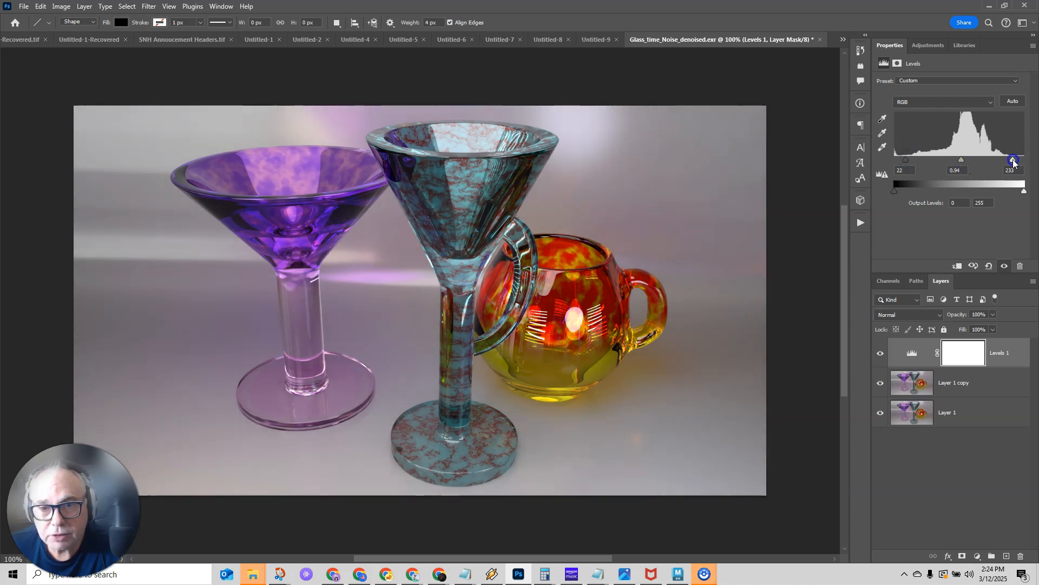
# Toggle the Levels adjustment layer's visibility repeatedly to compare the image with and without it, leaving it shown.
pyautogui.click(881, 353)
pyautogui.click(881, 353)
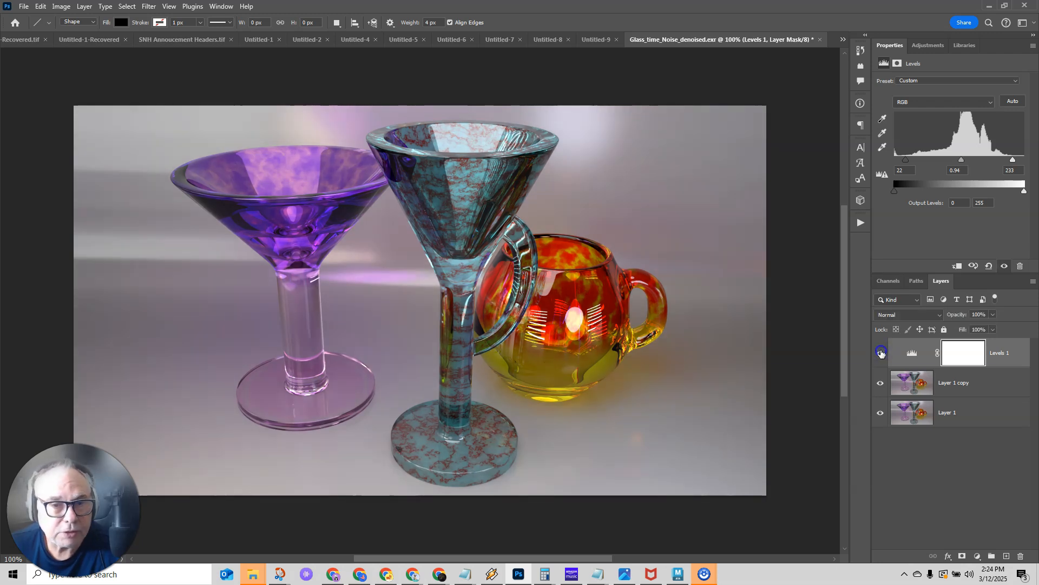
pyautogui.click(881, 353)
pyautogui.click(880, 353)
pyautogui.click(880, 353)
pyautogui.click(881, 353)
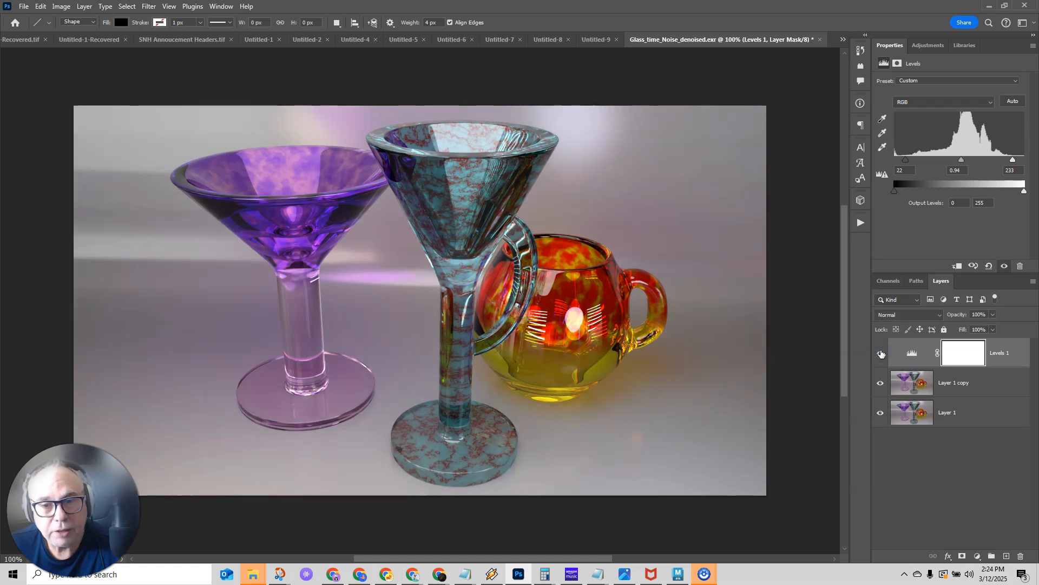